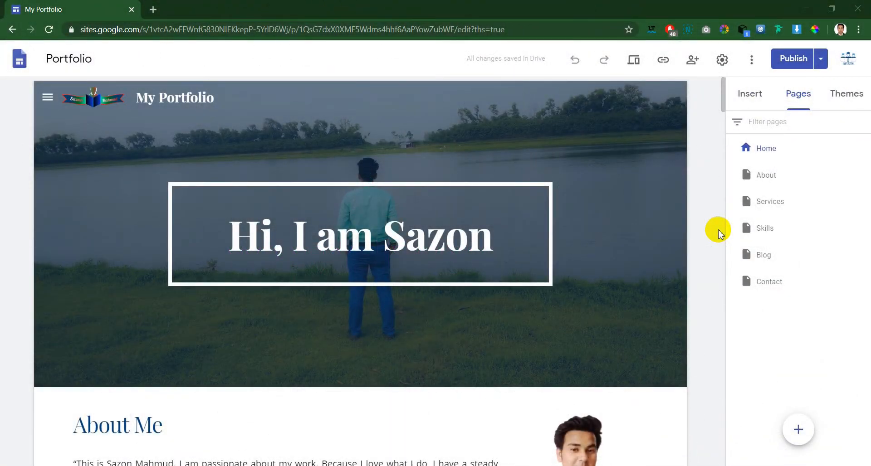
Change the link of the More Services button in the home page's My Services section to the Services page.
scroll(718, 234, down, 10)
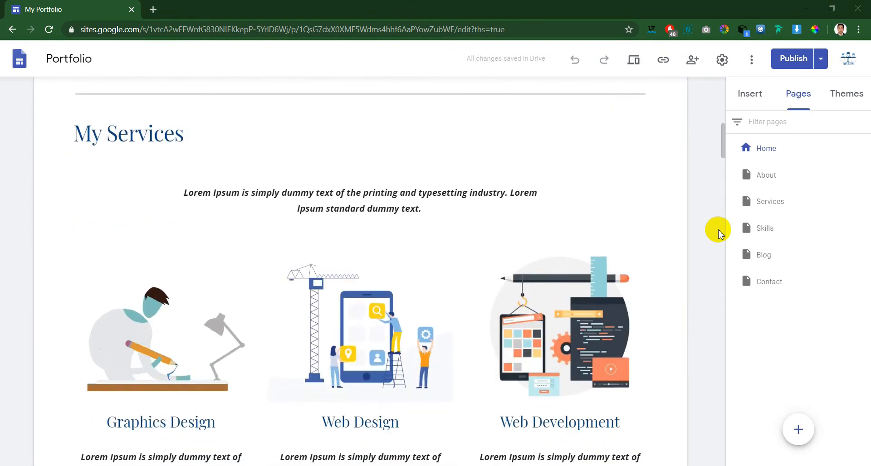
scroll(636, 292, down, 3)
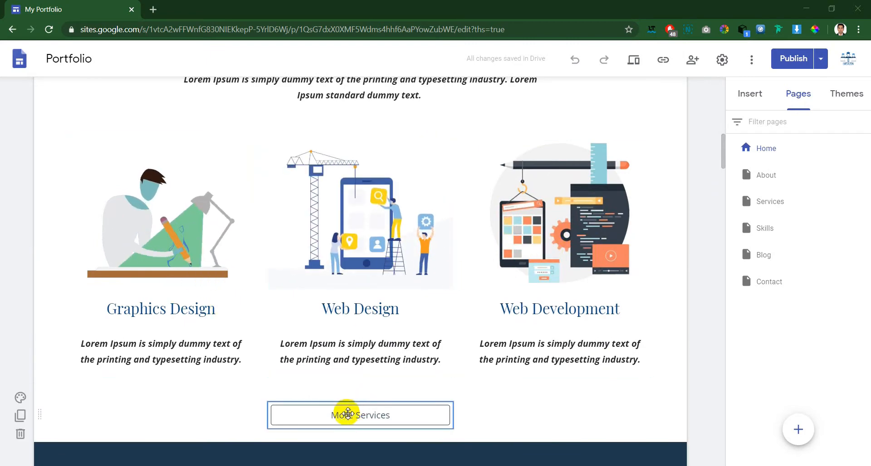
scroll(348, 413, down, 1)
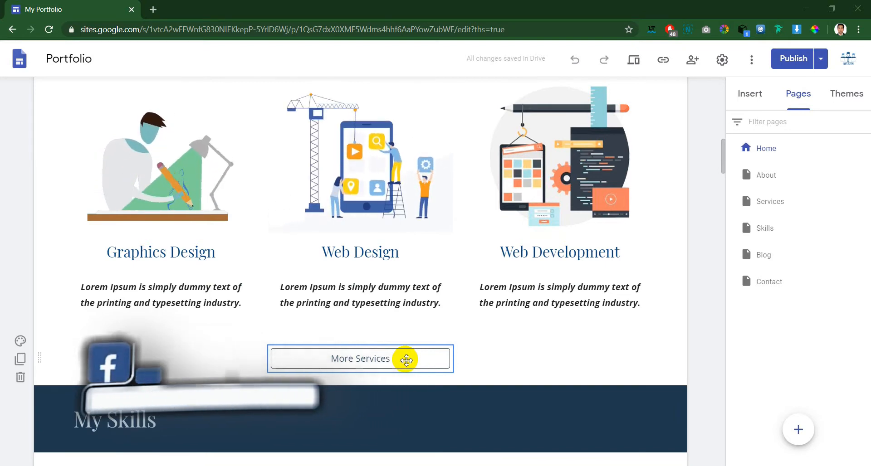
click(375, 366)
click(343, 367)
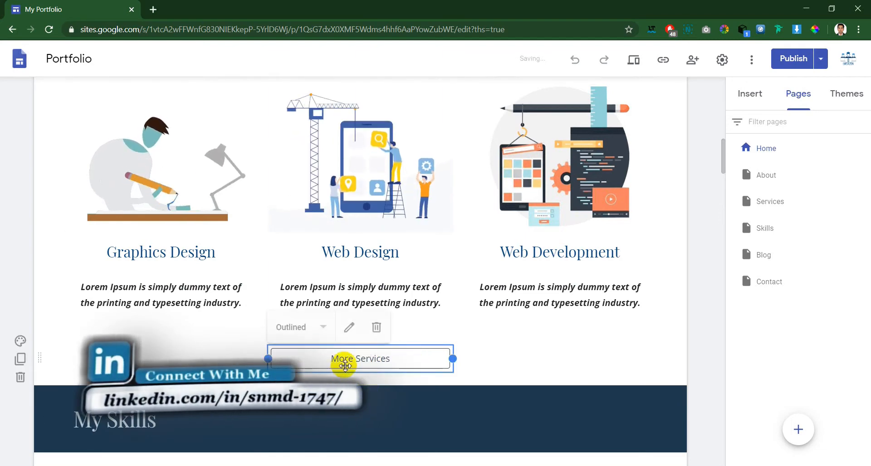
click(350, 326)
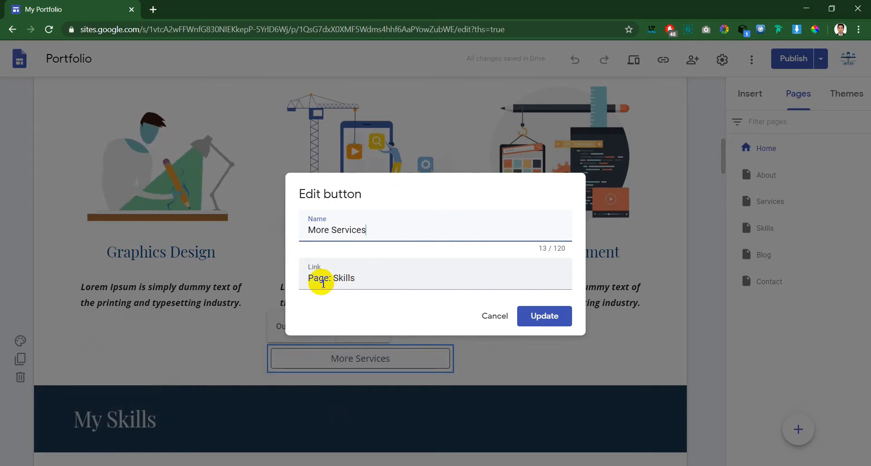
click(364, 276)
drag(364, 276, 267, 278)
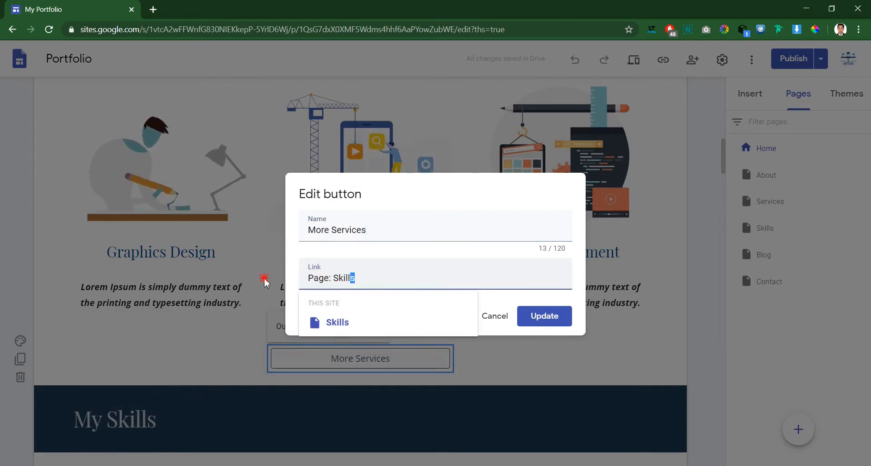
key(BackSpace)
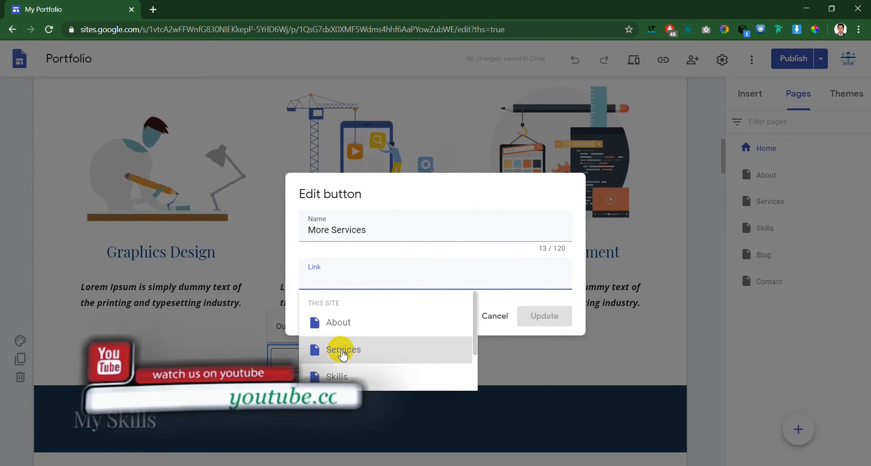
click(342, 352)
click(545, 313)
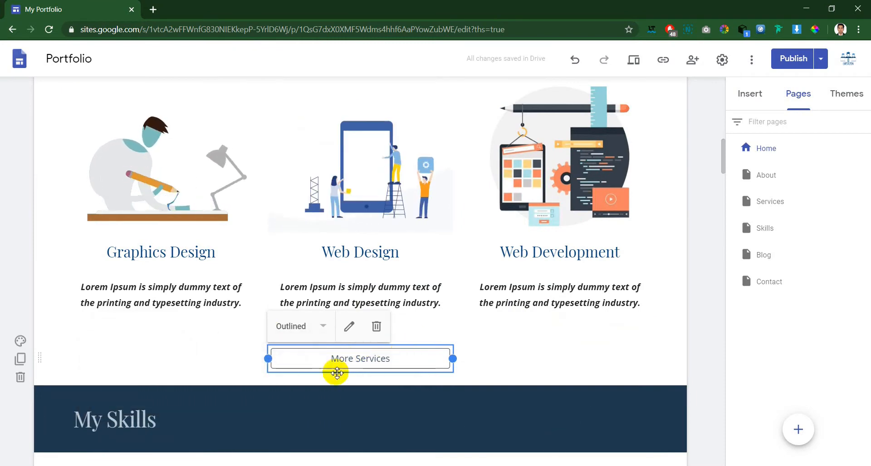
Open the Services page through the site navigation and examine its content area and the layouts available for insertion.
scroll(334, 371, up, 15)
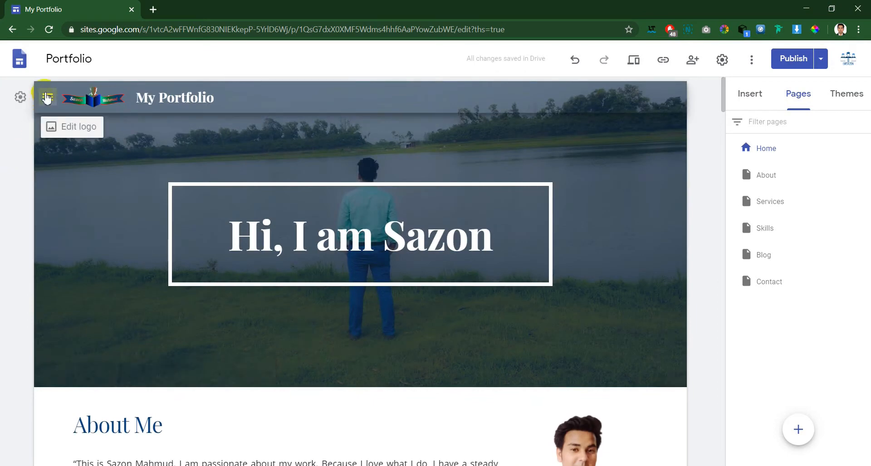
click(47, 98)
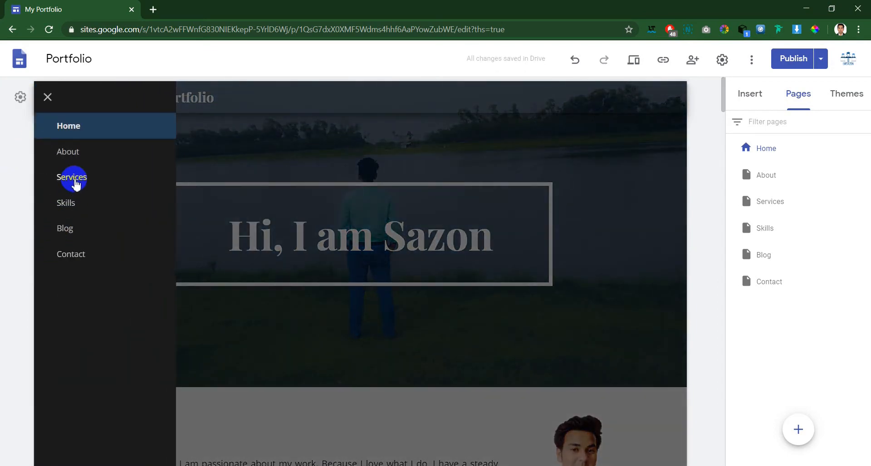
click(73, 178)
click(152, 182)
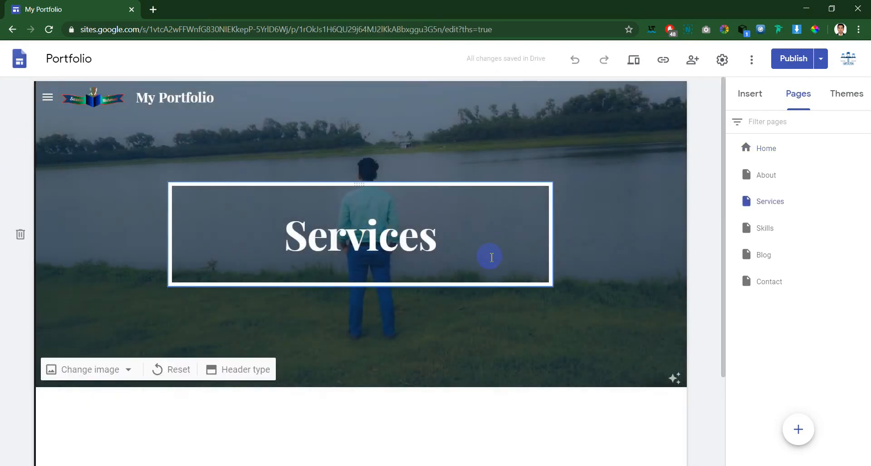
scroll(489, 261, down, 3)
scroll(490, 261, up, 3)
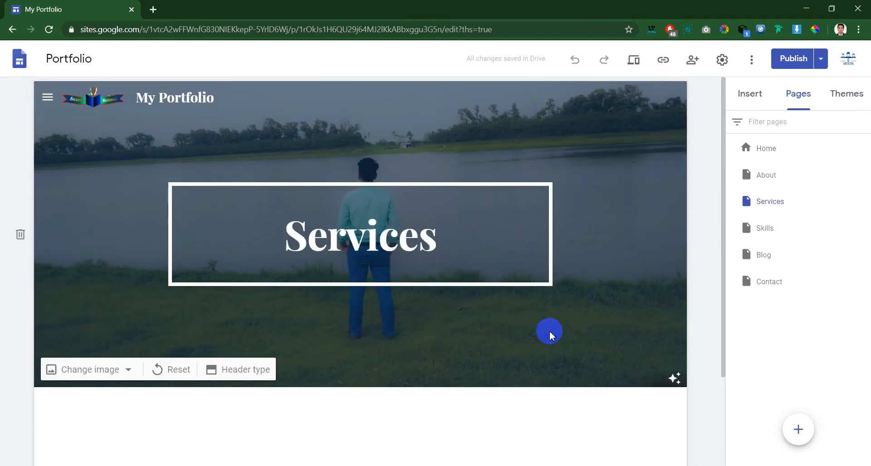
click(761, 93)
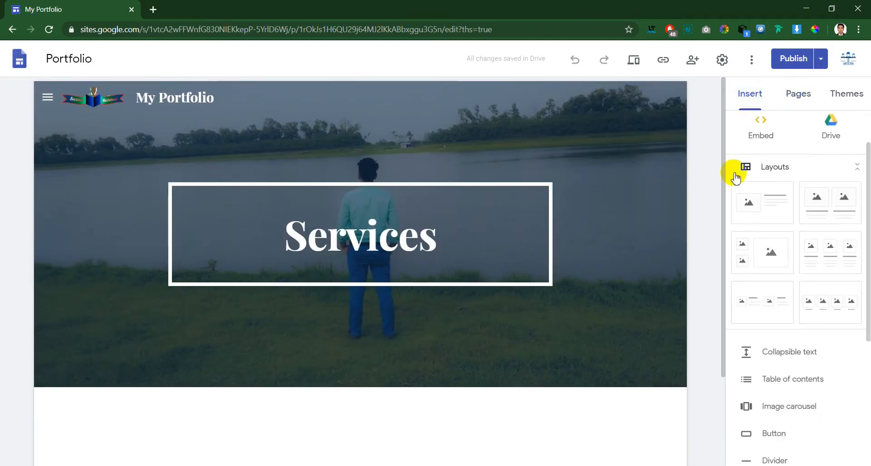
scroll(562, 281, down, 2)
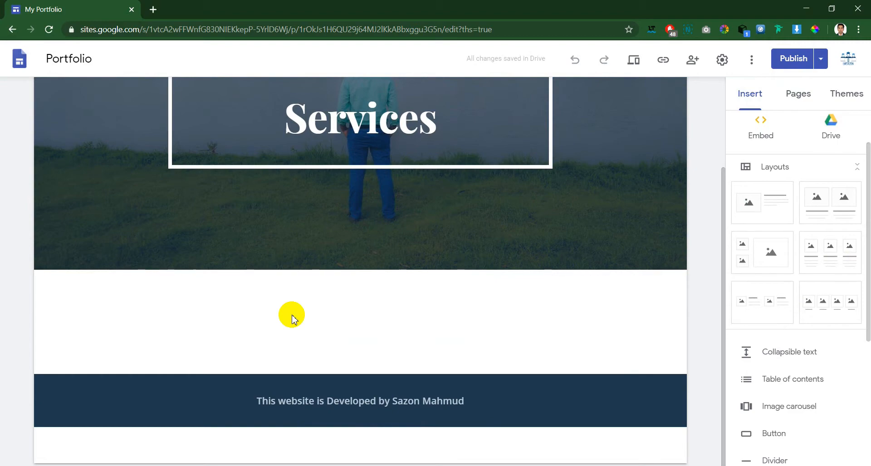
scroll(311, 398, up, 3)
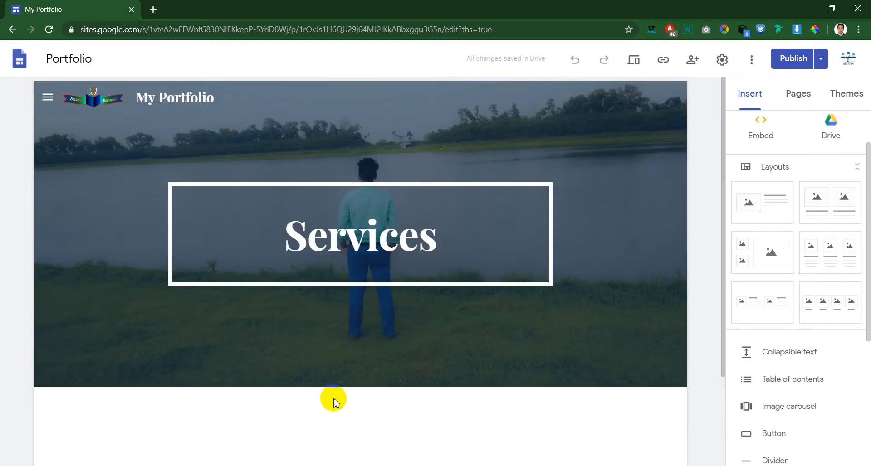
scroll(408, 390, down, 3)
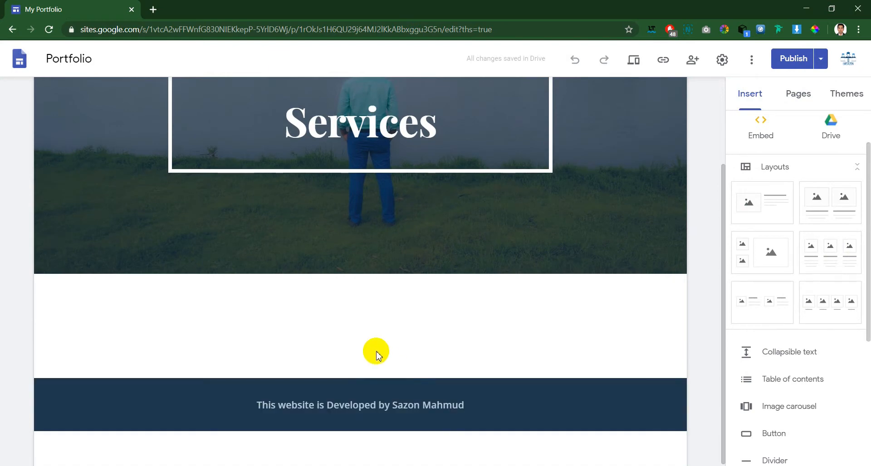
scroll(431, 358, up, 3)
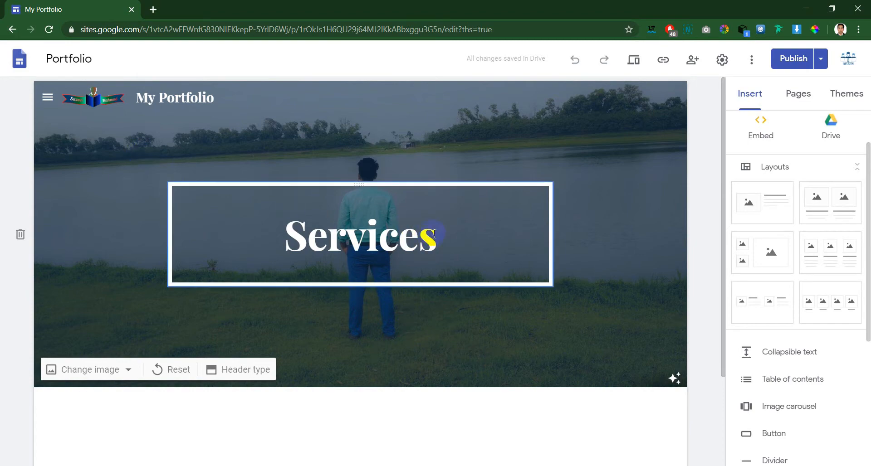
Delete the existing Services page from the site.
click(793, 95)
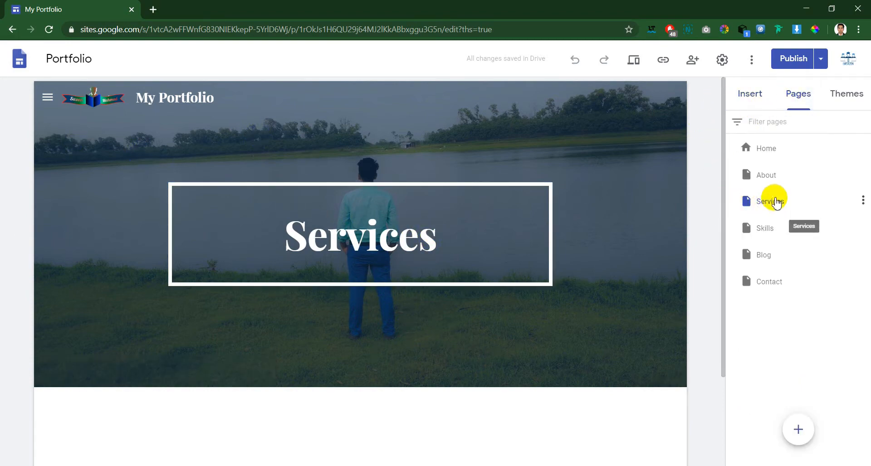
click(864, 202)
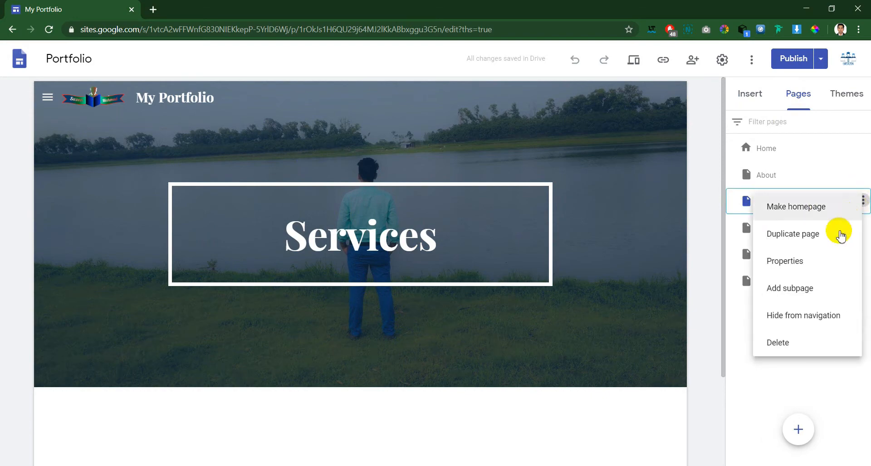
click(786, 344)
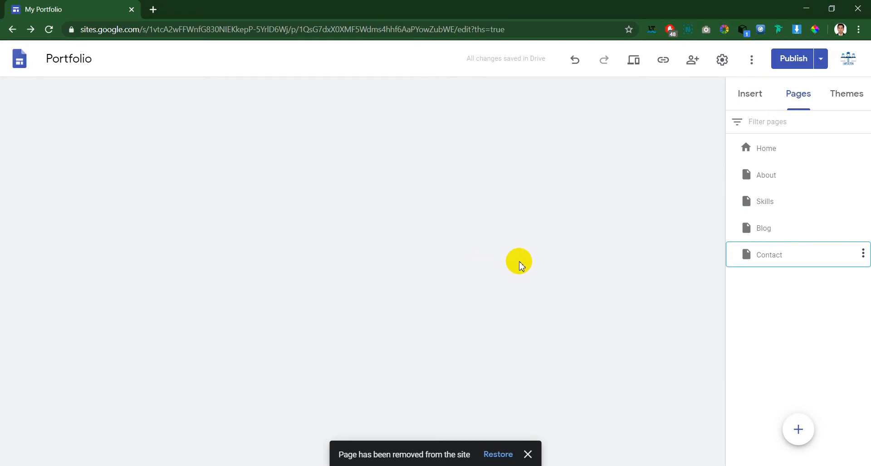
click(534, 267)
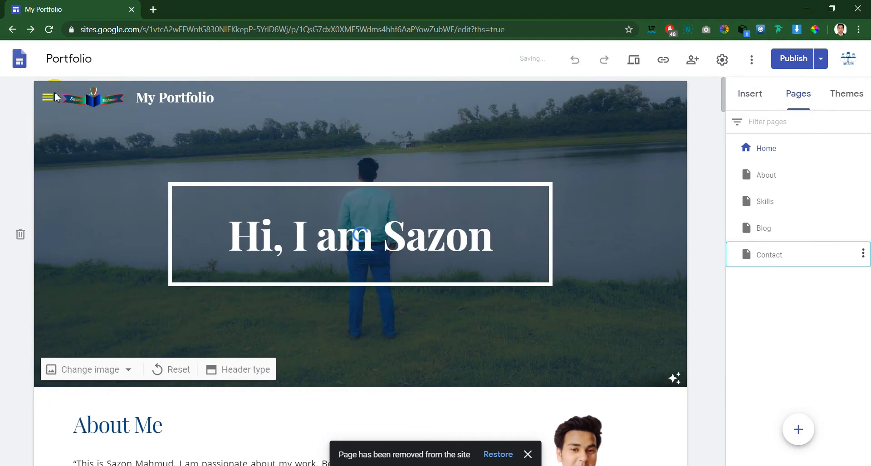
Set the site's navigation mode to Top in the navigation settings.
click(47, 97)
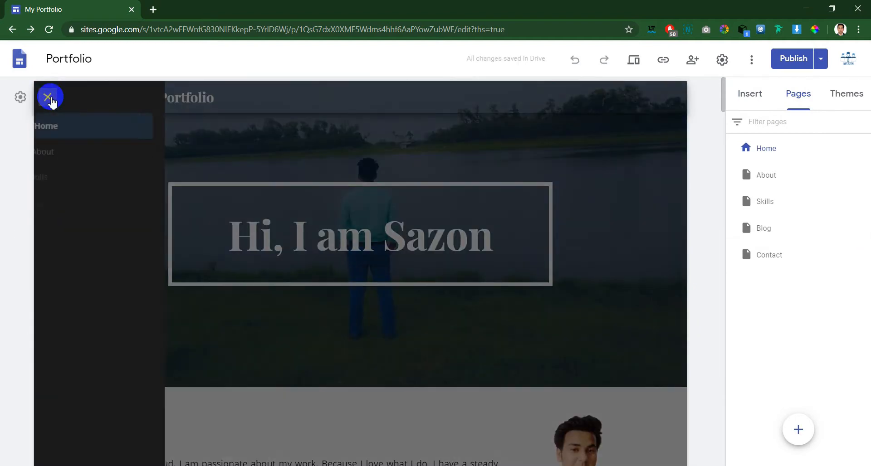
click(20, 97)
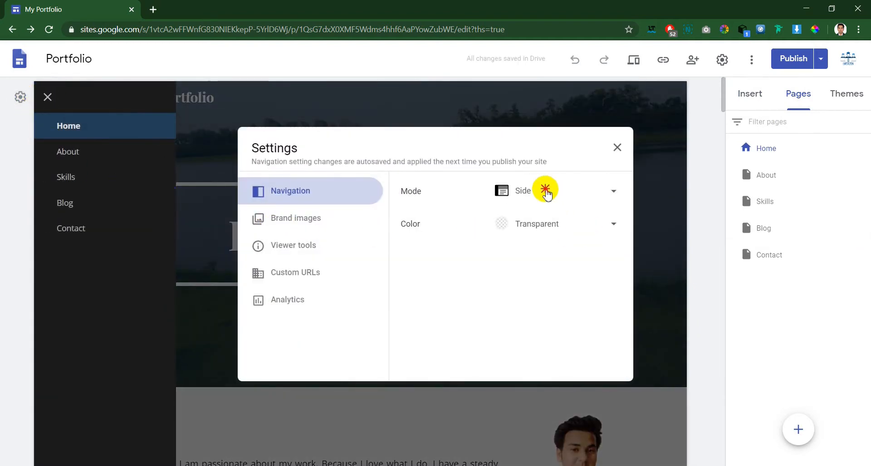
click(542, 190)
click(538, 166)
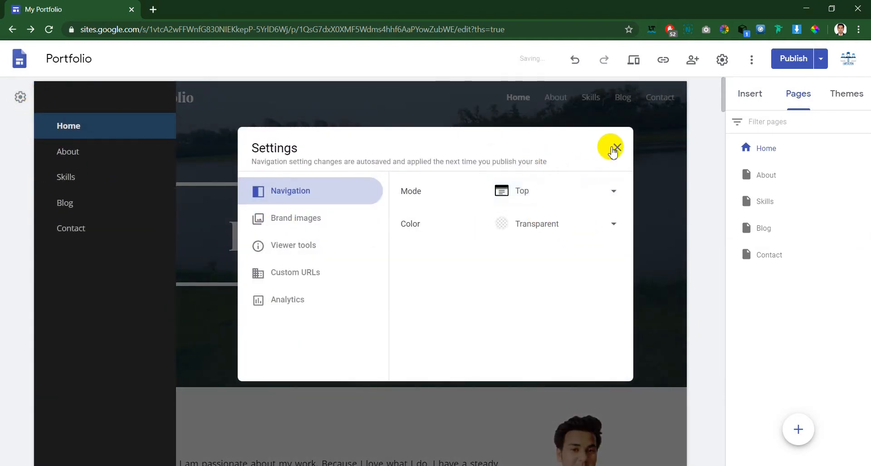
click(617, 149)
click(426, 155)
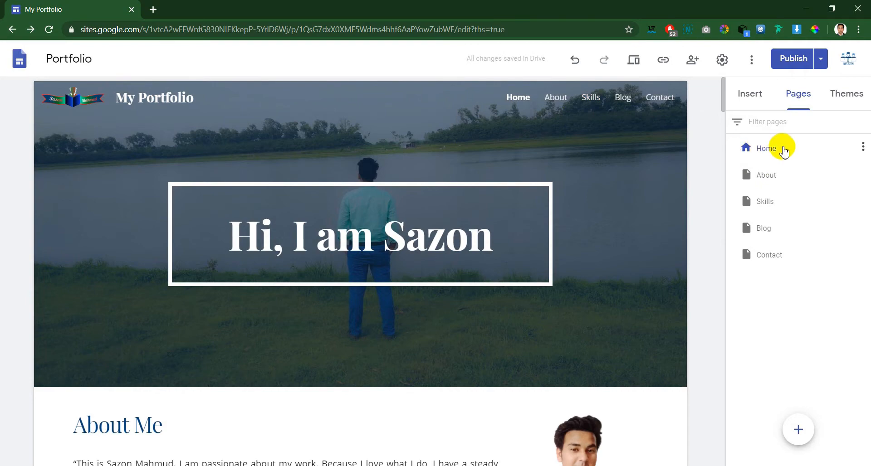
Duplicate the Home page as a new page named Services and look over its copied sections.
scroll(167, 356, down, 10)
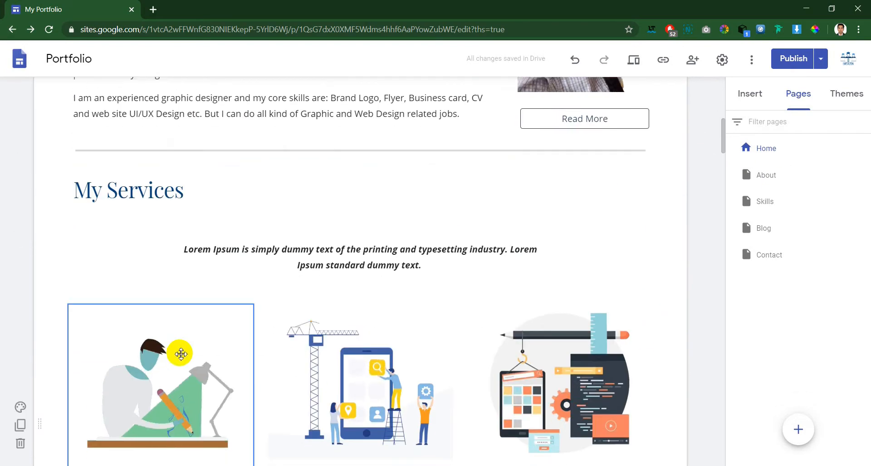
scroll(677, 384, up, 10)
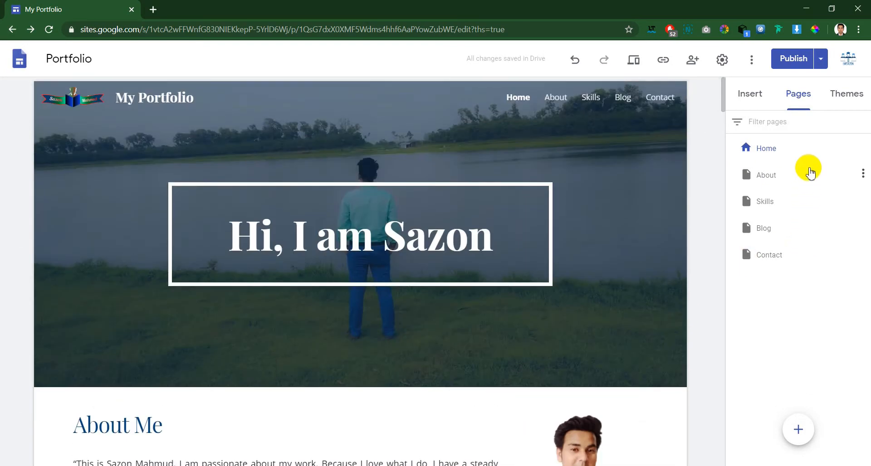
click(863, 149)
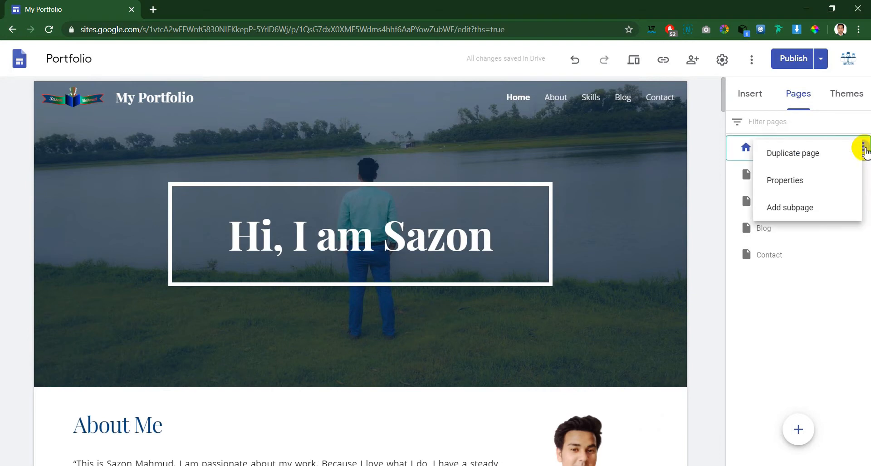
click(790, 157)
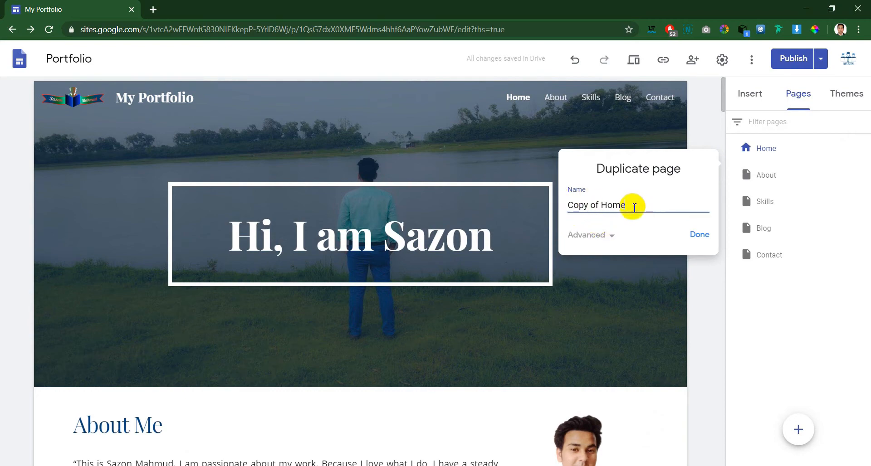
drag(625, 206, 458, 204)
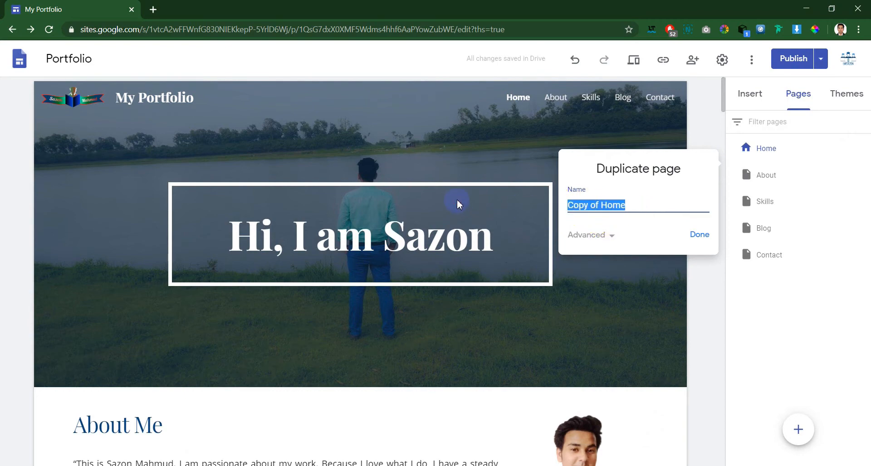
text(Servic)
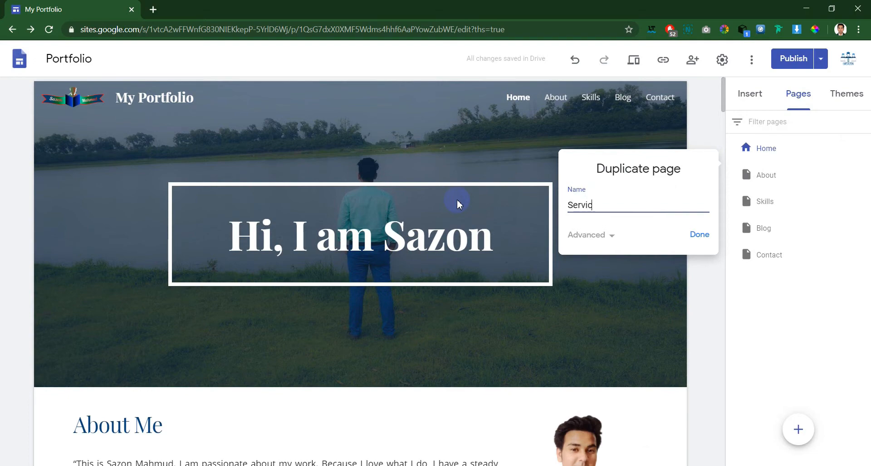
text(es)
click(698, 235)
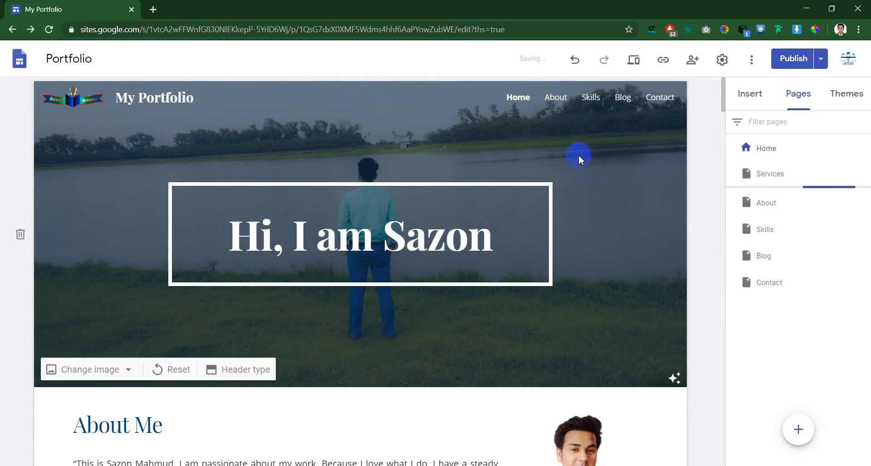
click(543, 277)
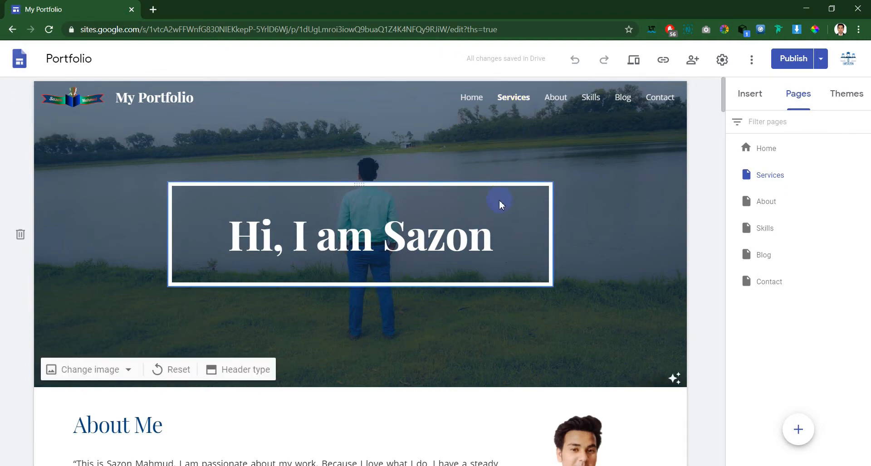
scroll(500, 203, down, 13)
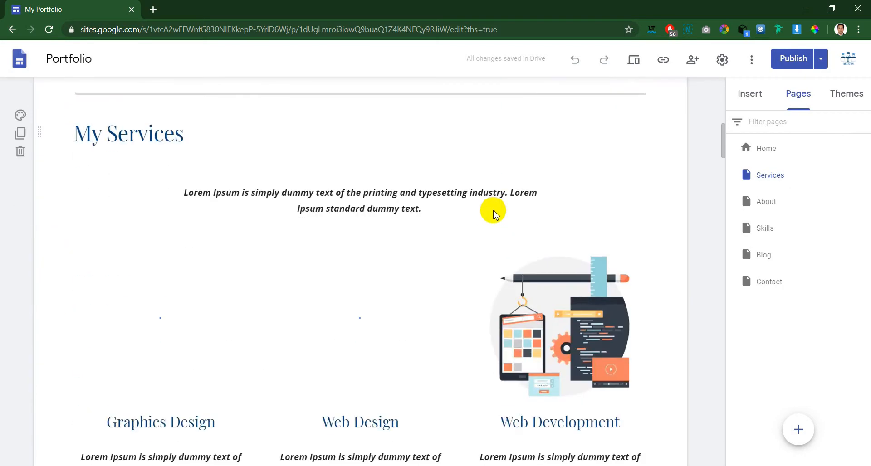
scroll(491, 238, up, 6)
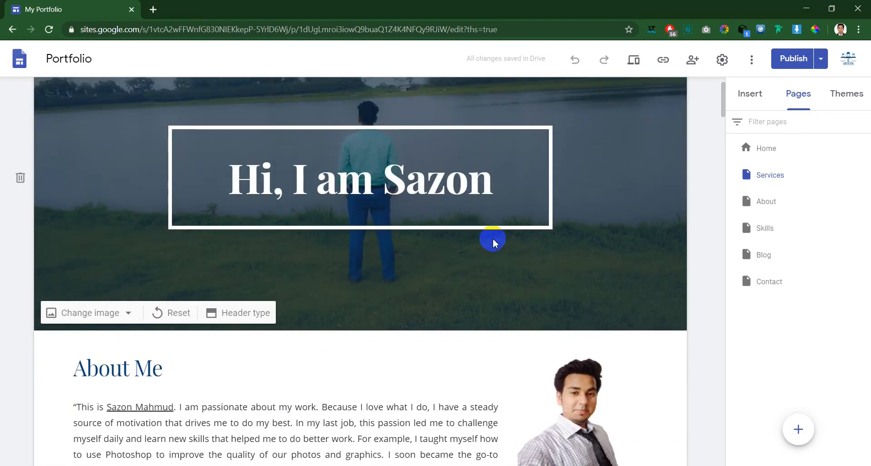
Delete the About Me section, the My Skills heading section and the skill icons section from the Services page.
scroll(494, 239, down, 5)
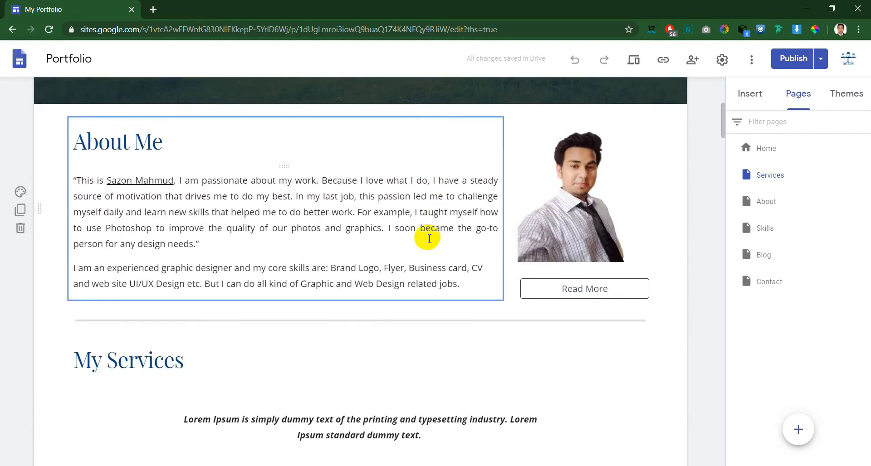
click(20, 228)
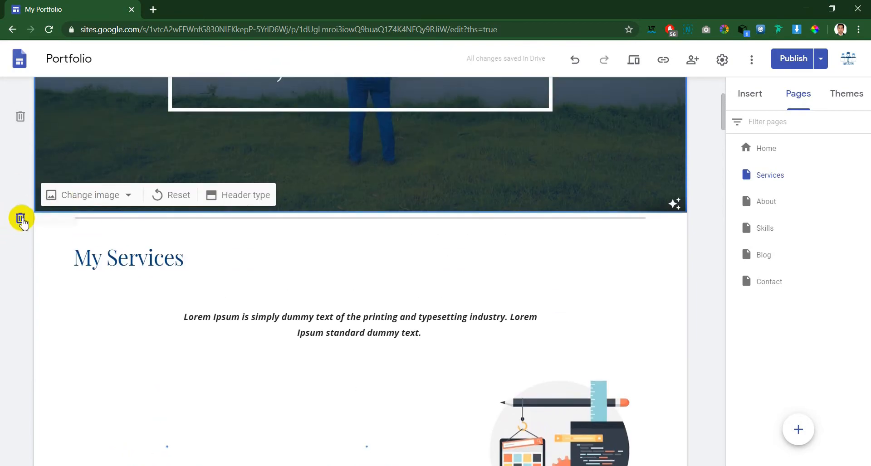
scroll(165, 245, down, 4)
scroll(165, 245, down, 8)
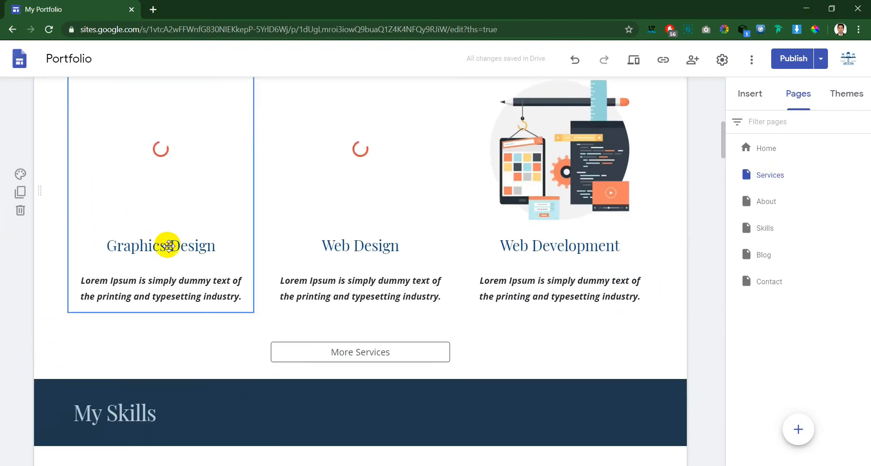
click(21, 212)
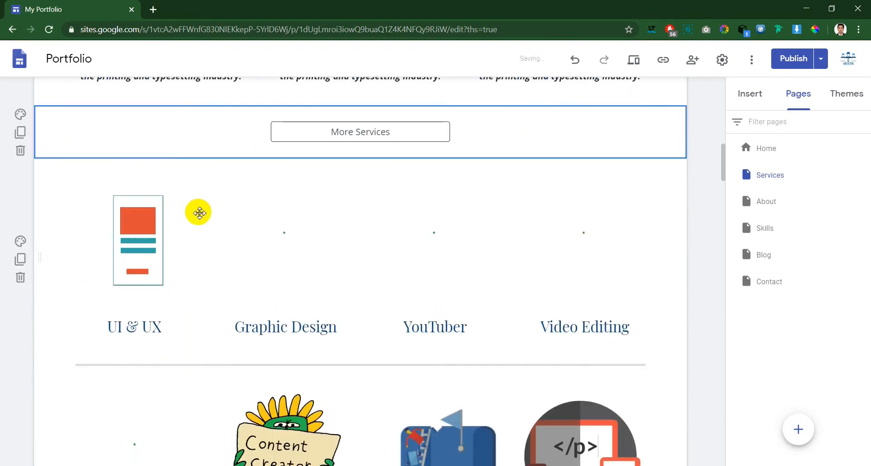
scroll(150, 276, down, 1)
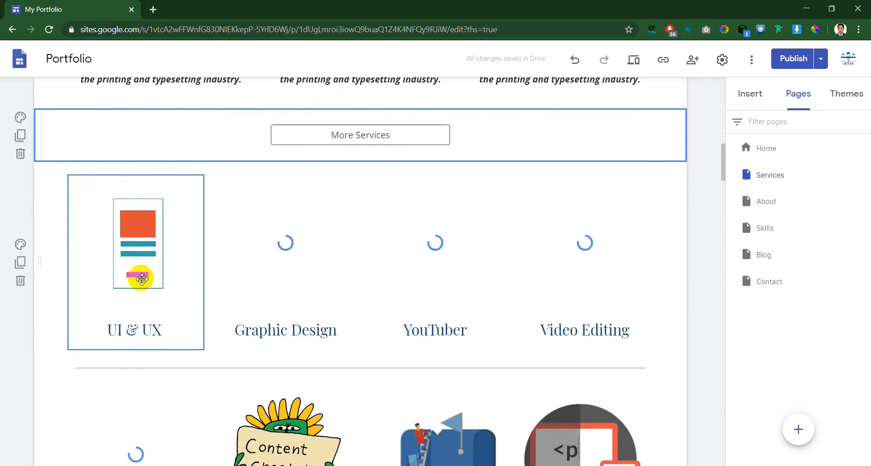
click(20, 278)
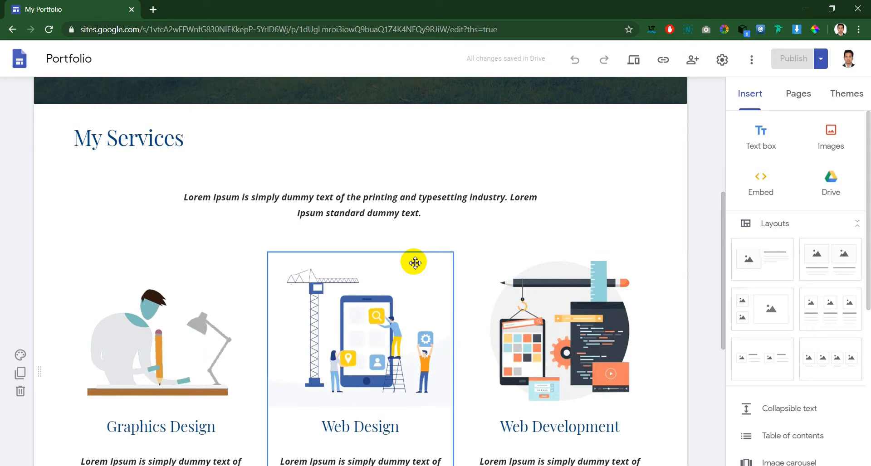
Delete the section holding the More Services button below the three service columns.
scroll(278, 270, down, 2)
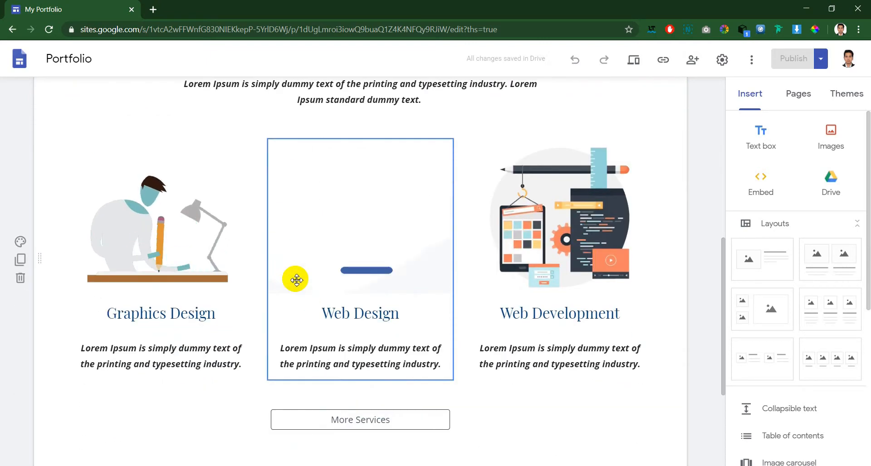
scroll(295, 278, down, 2)
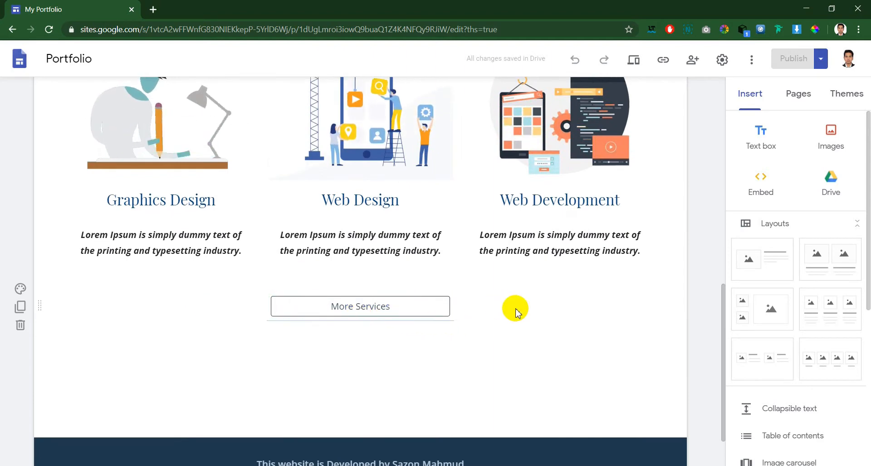
scroll(508, 313, up, 1)
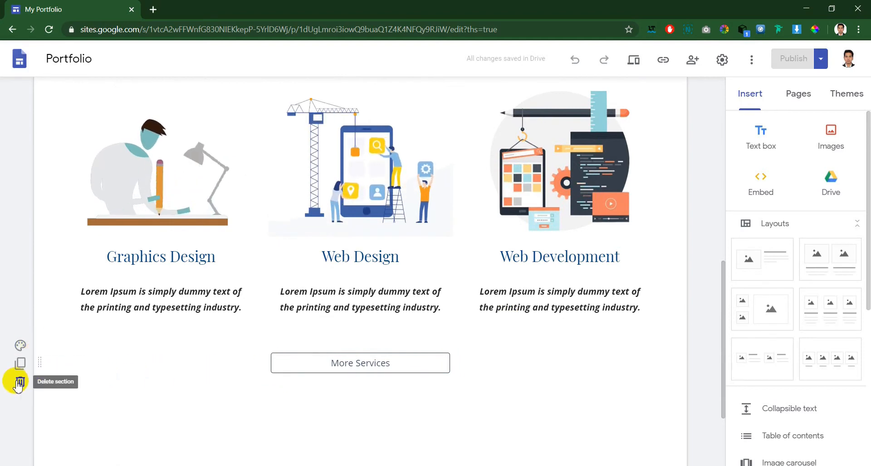
drag(317, 369, 268, 369)
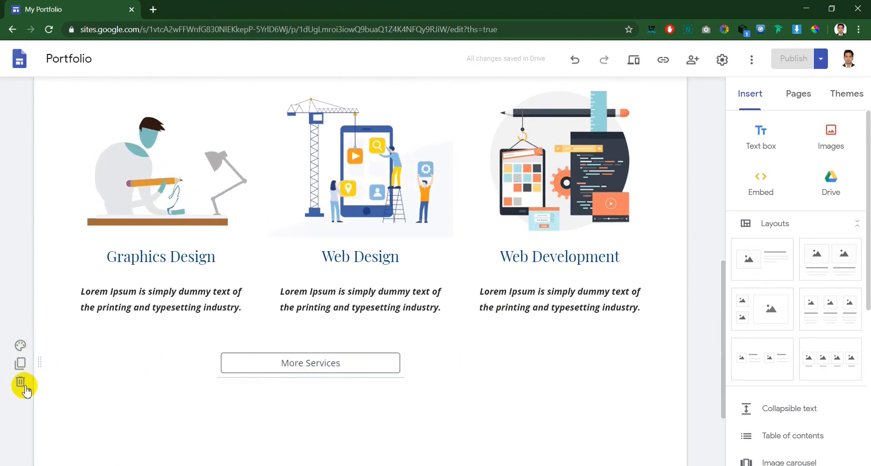
click(21, 383)
scroll(452, 325, up, 3)
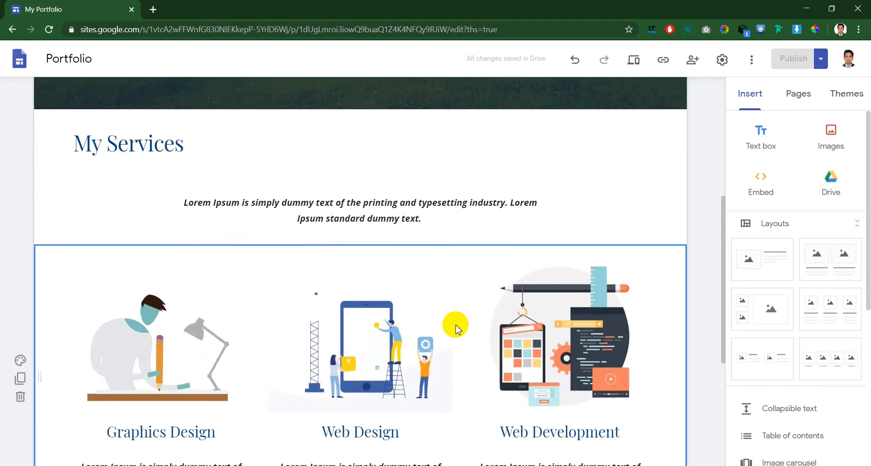
Duplicate the section with the Graphics Design, Web Design and Web Development columns.
scroll(452, 325, down, 4)
scroll(455, 327, up, 3)
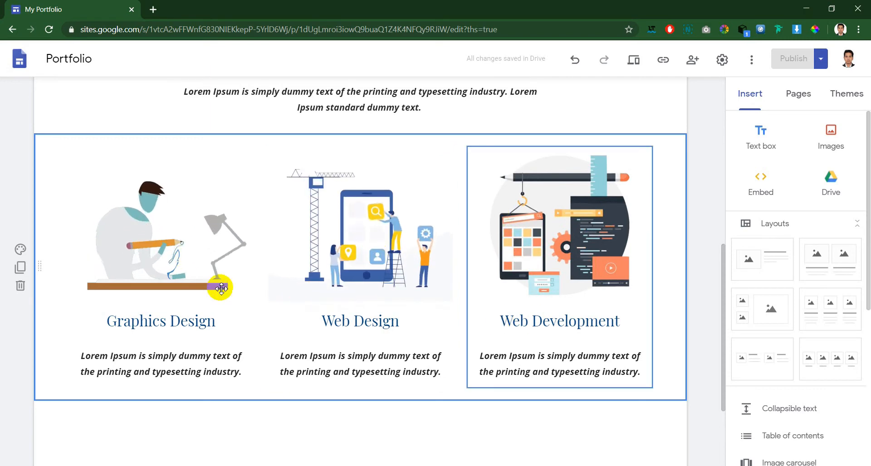
click(21, 269)
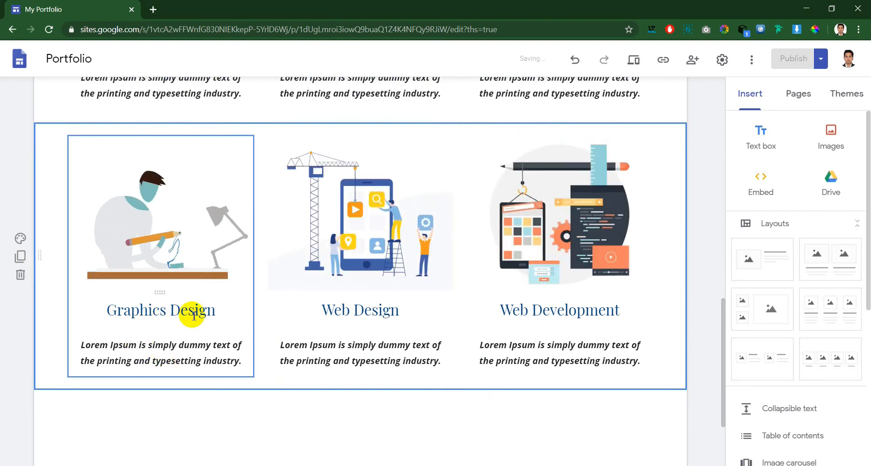
Change the Graphics Design heading in the duplicated section to Web Programming.
click(217, 313)
drag(217, 314, 107, 315)
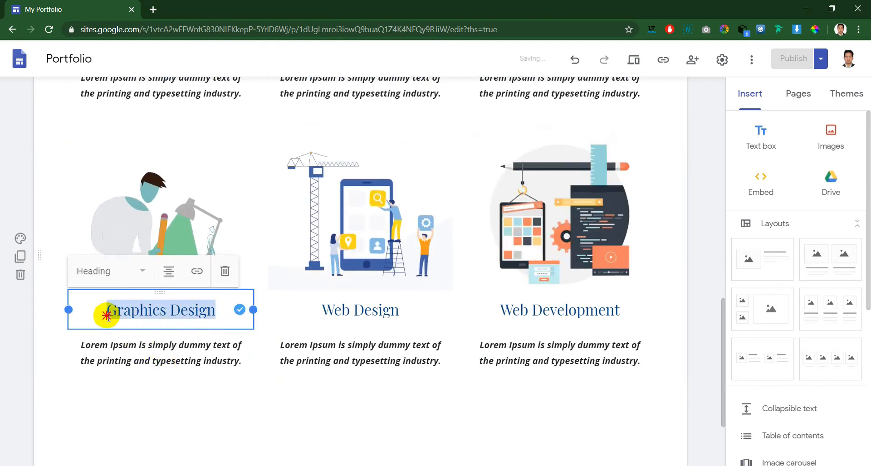
text(Web Programming)
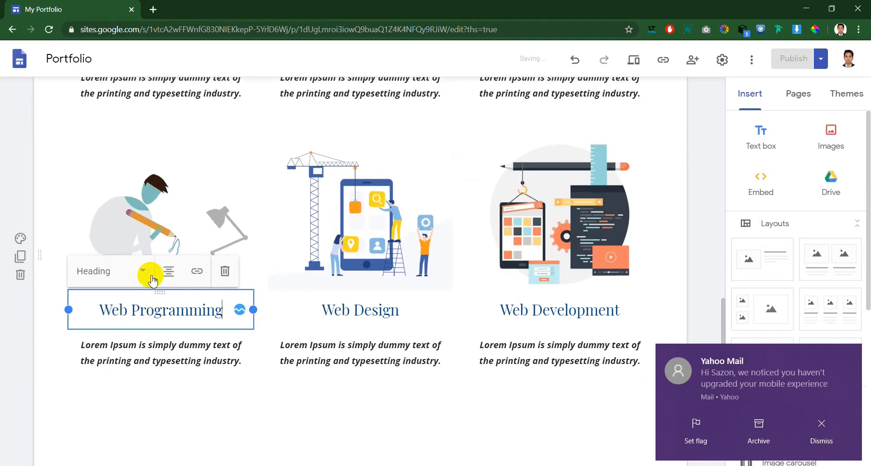
Replace the image above the Web Programming heading with the uploaded file web programming.gif from the Desktop.
click(168, 208)
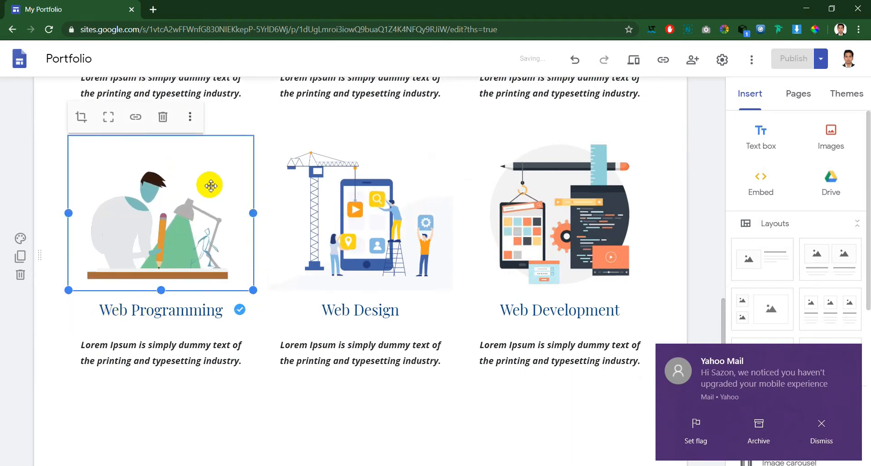
click(189, 119)
mouse_move(191, 122)
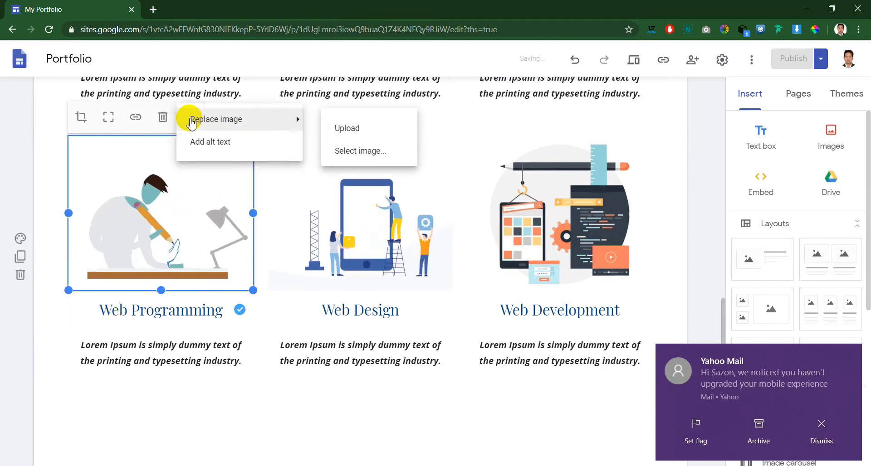
click(347, 134)
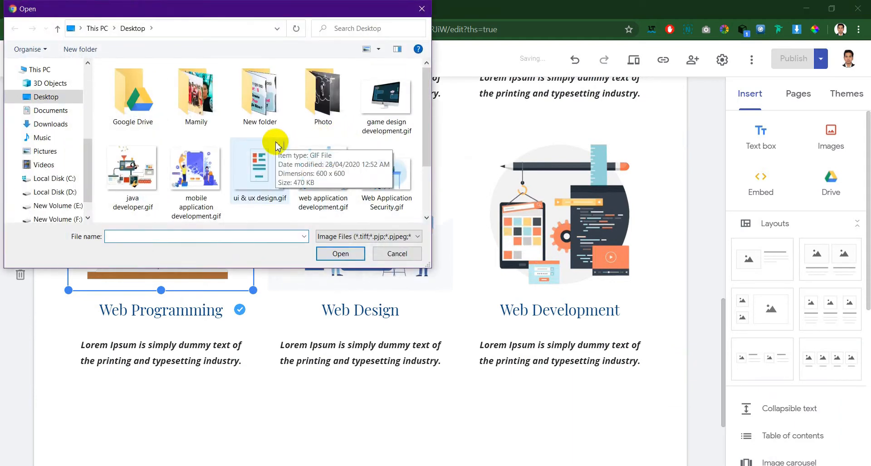
click(138, 177)
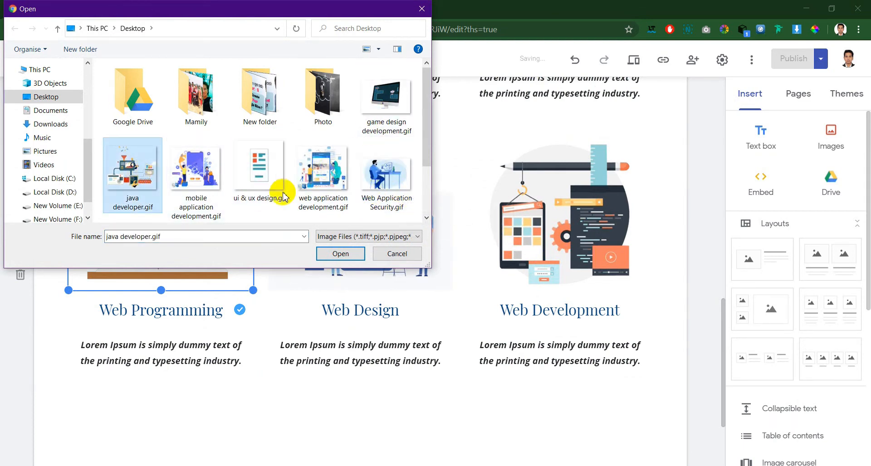
scroll(218, 188, down, 2)
click(132, 177)
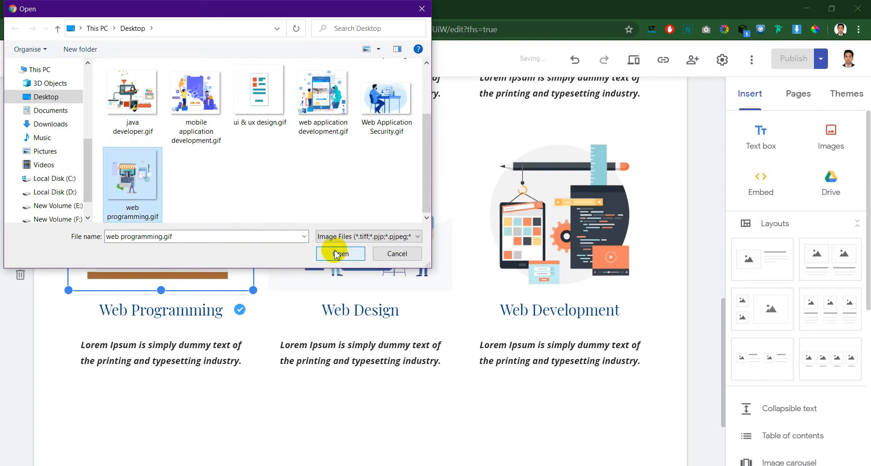
click(340, 254)
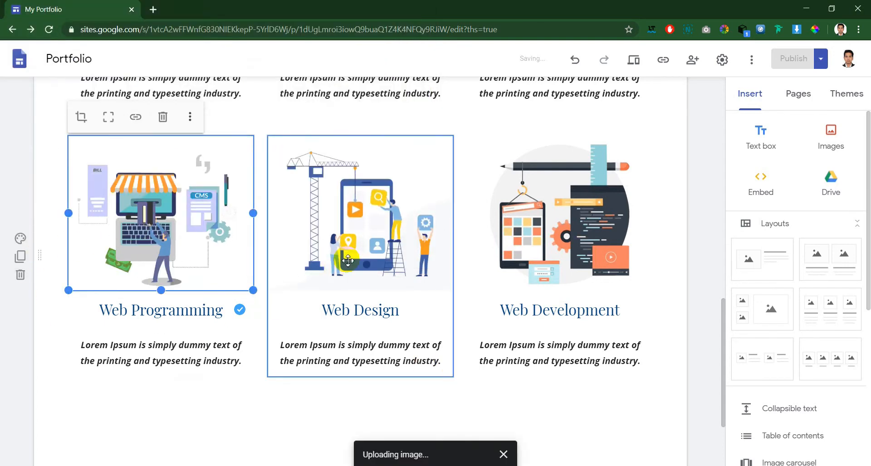
Change the Web Design heading in the duplicated section to Ui & Ux Design.
click(356, 247)
click(385, 317)
drag(411, 314, 301, 321)
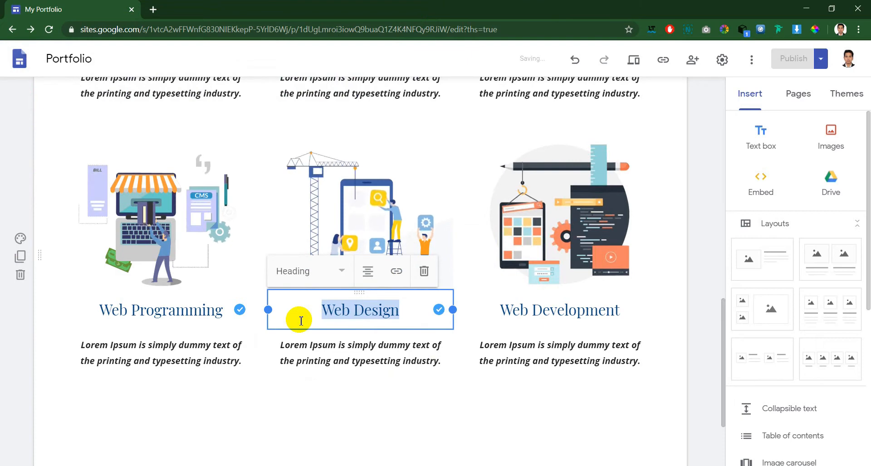
text(Ui & Ux Design)
Replace the image above the Ui & Ux Design heading with the uploaded file ui & ux design.gif.
click(412, 242)
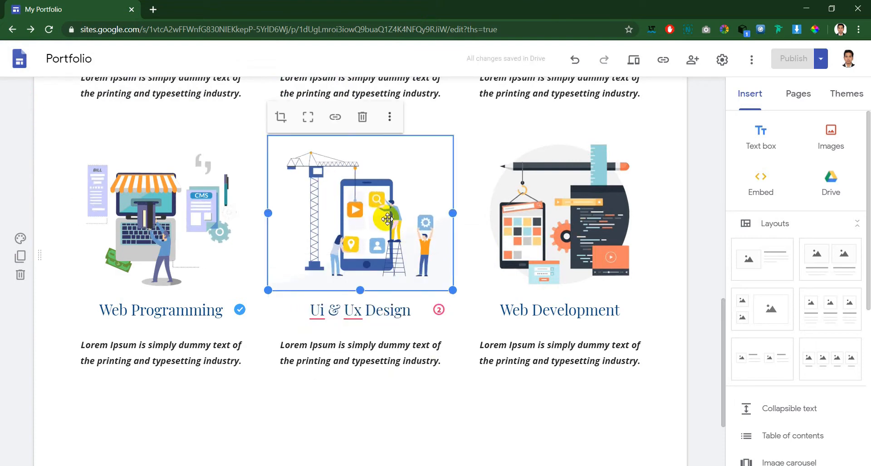
click(389, 117)
mouse_move(399, 122)
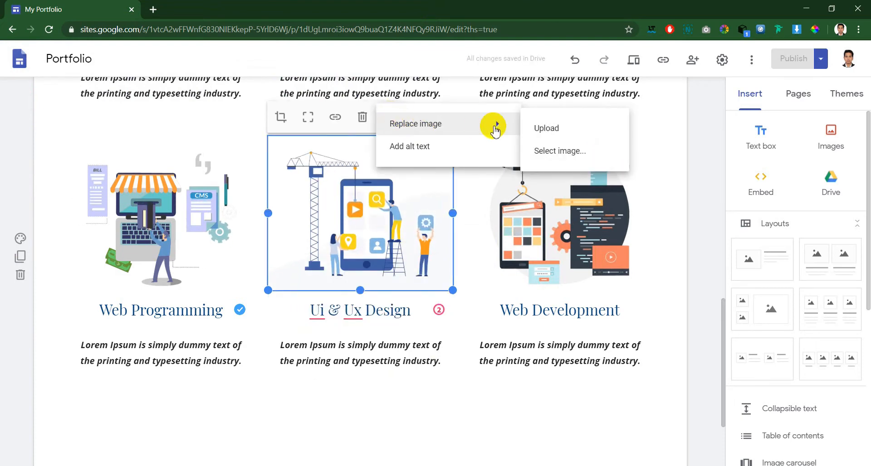
click(552, 129)
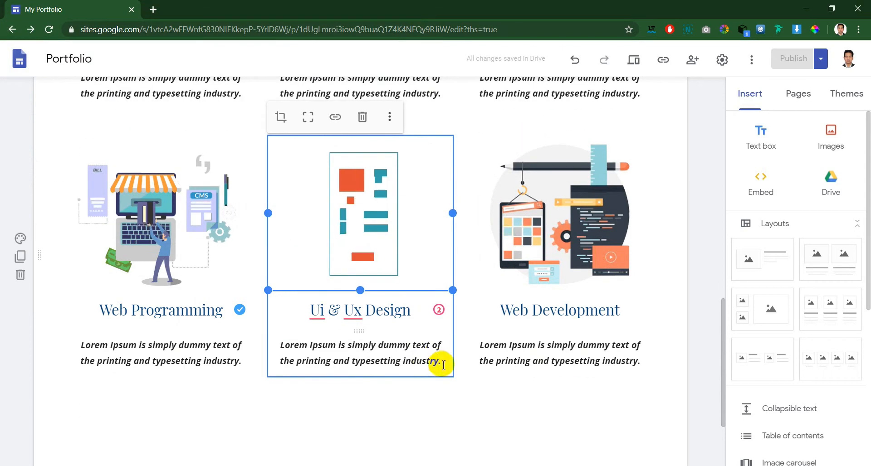
Change the Web Development heading in the duplicated section to Java Development.
click(577, 316)
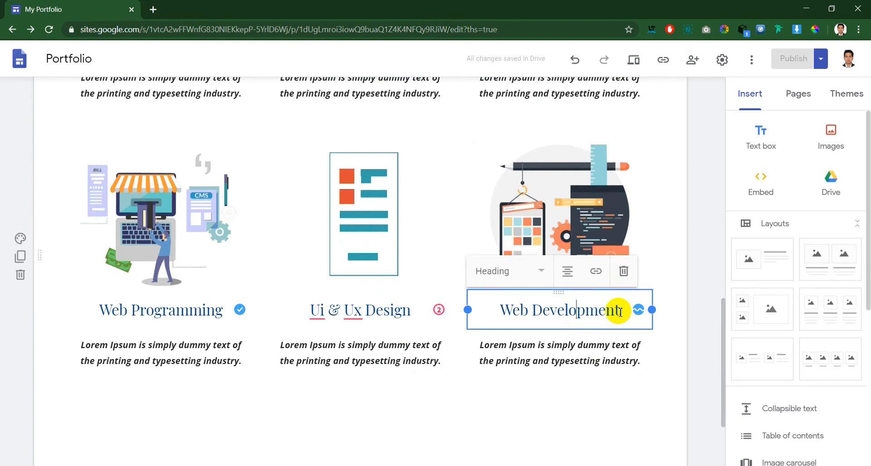
triple_click(539, 313)
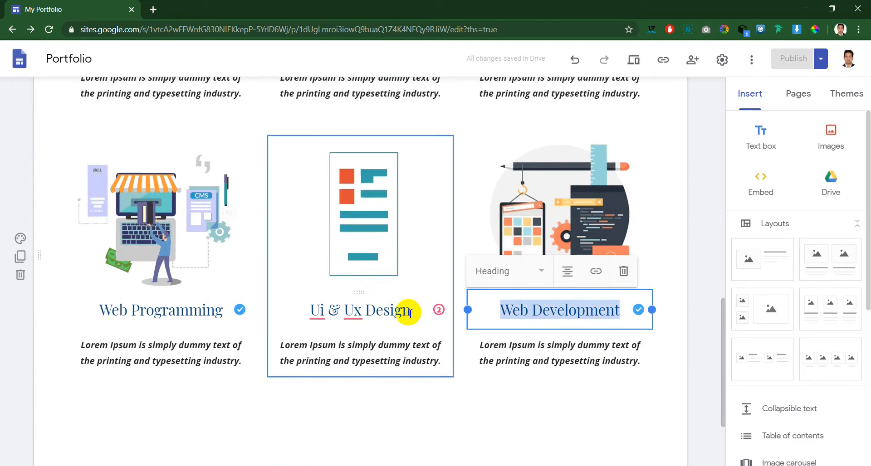
text(Ja)
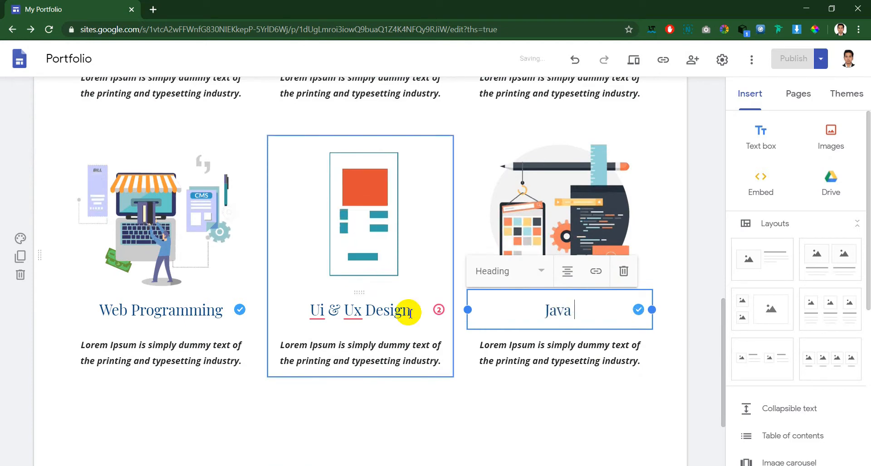
text(va Development)
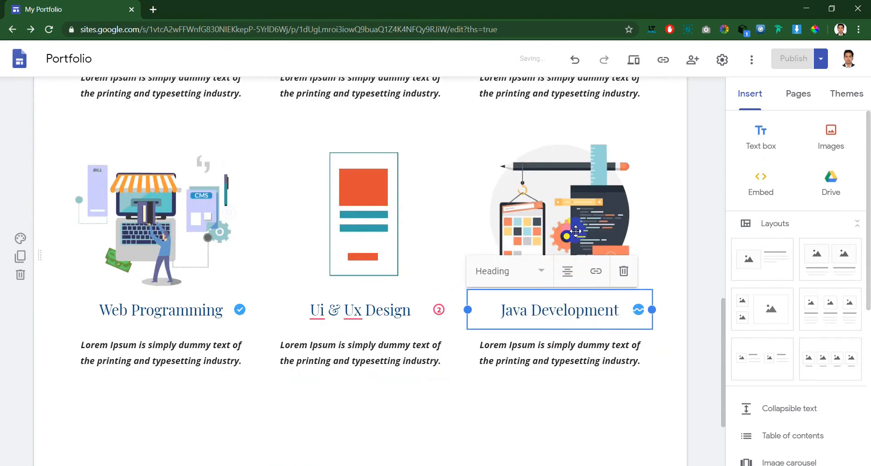
Replace the image above the Java Development heading with the uploaded file java developer.gif from the Desktop.
click(592, 155)
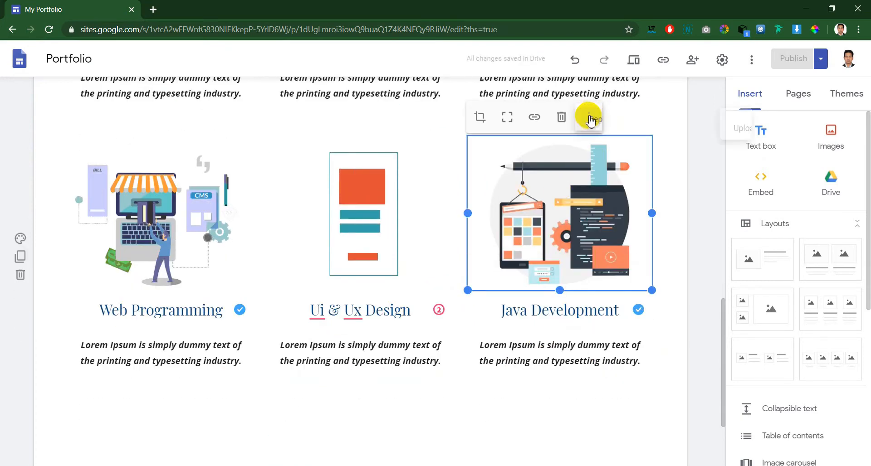
click(589, 117)
mouse_move(649, 123)
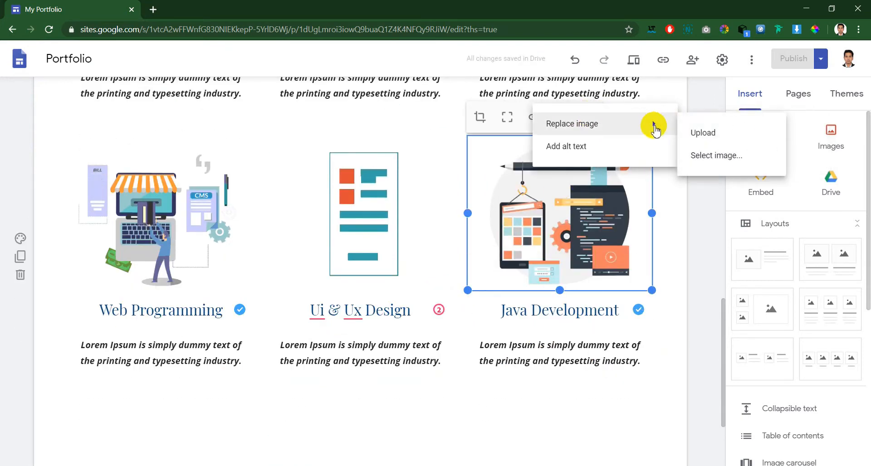
click(692, 131)
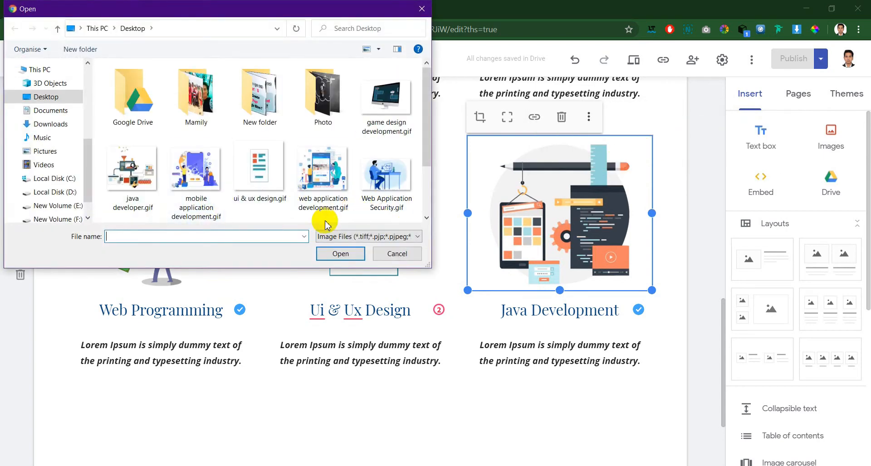
click(133, 172)
click(343, 262)
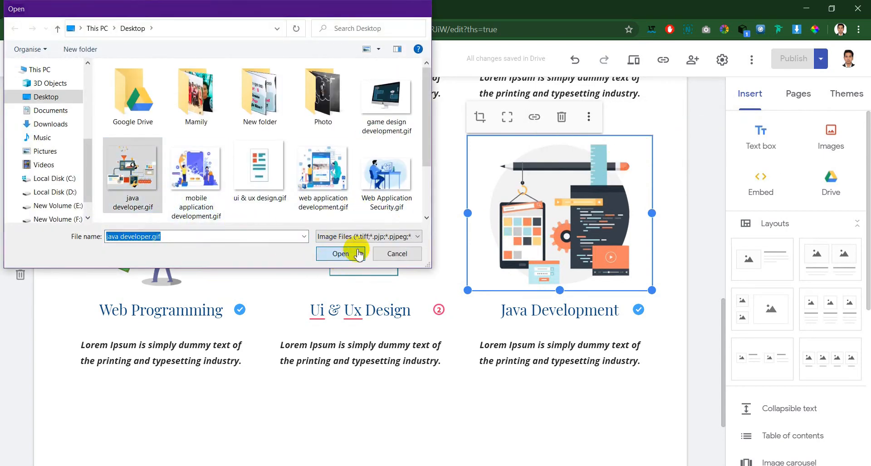
Crop the image above the Web Programming heading by zooming in, and uncrop it to show the full picture.
scroll(707, 317, up, 1)
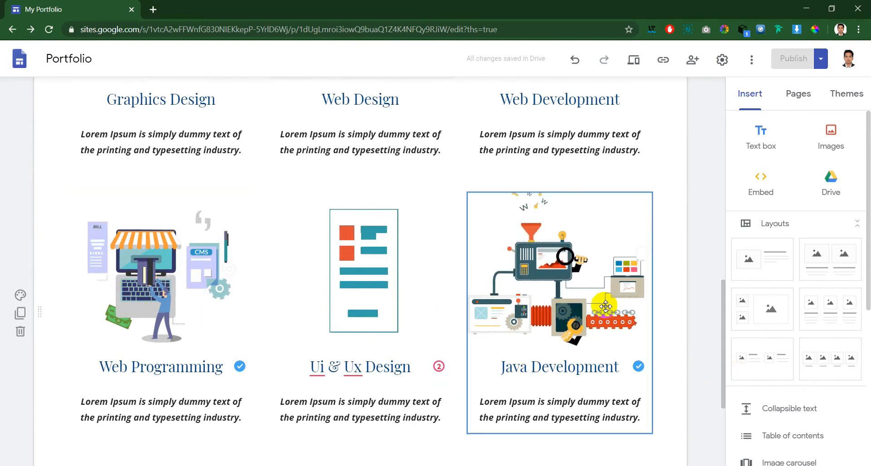
click(114, 257)
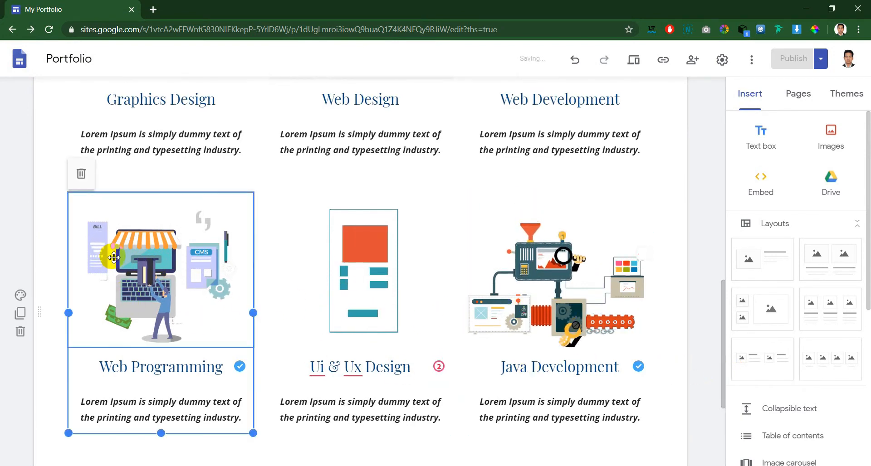
click(113, 258)
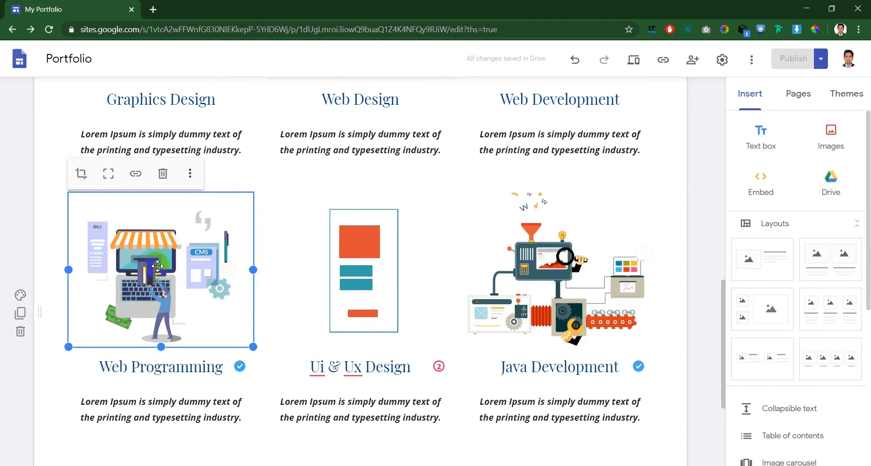
click(82, 175)
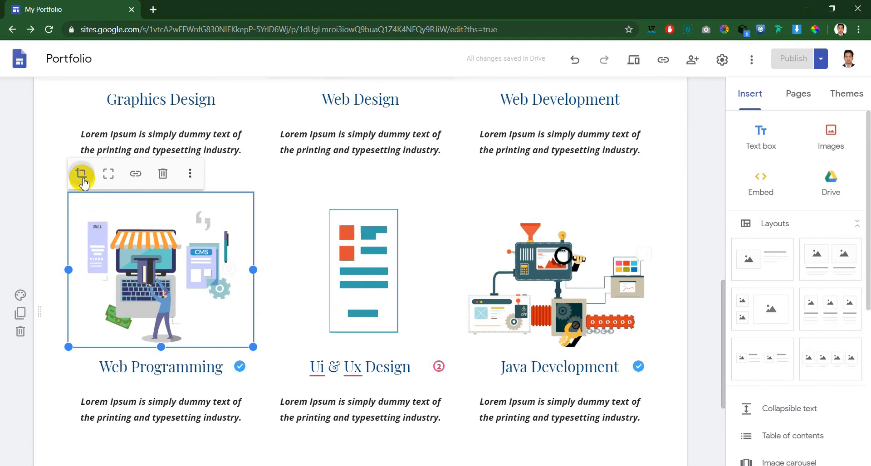
click(82, 178)
mouse_move(79, 176)
mouse_down()
mouse_move(101, 181)
mouse_move(84, 181)
mouse_move(97, 194)
mouse_move(93, 187)
mouse_up()
click(98, 172)
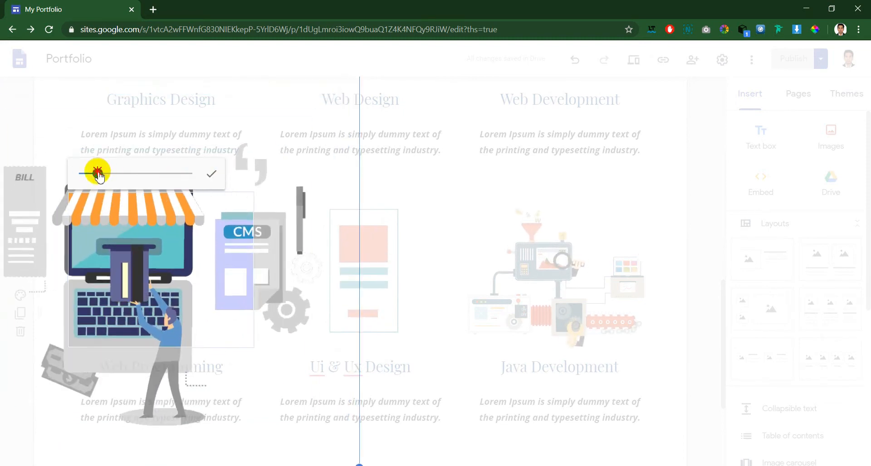
click(210, 174)
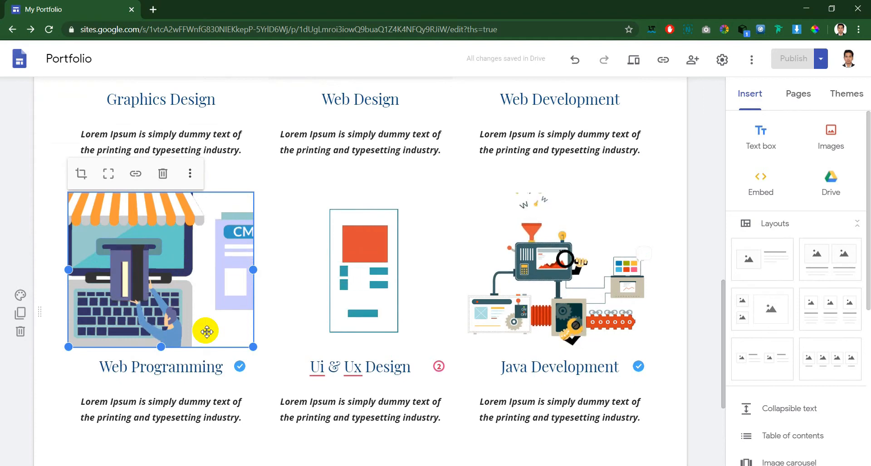
click(108, 174)
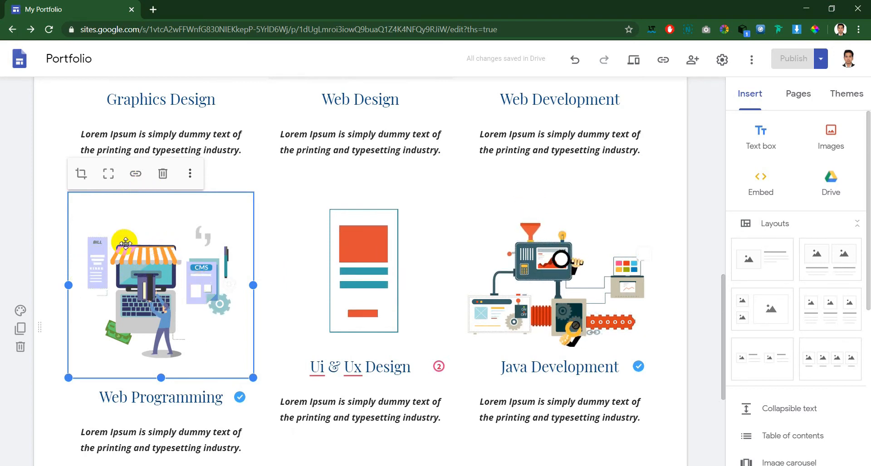
Link the image above the Web Programming heading to the site's About page.
click(136, 174)
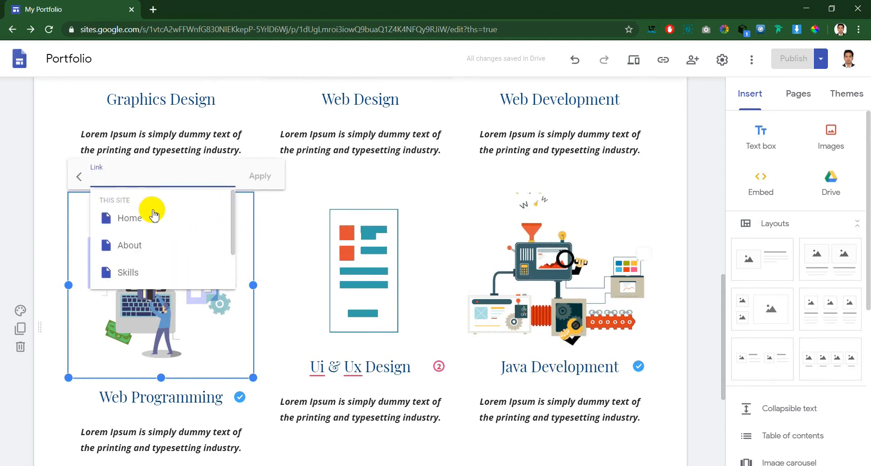
click(171, 252)
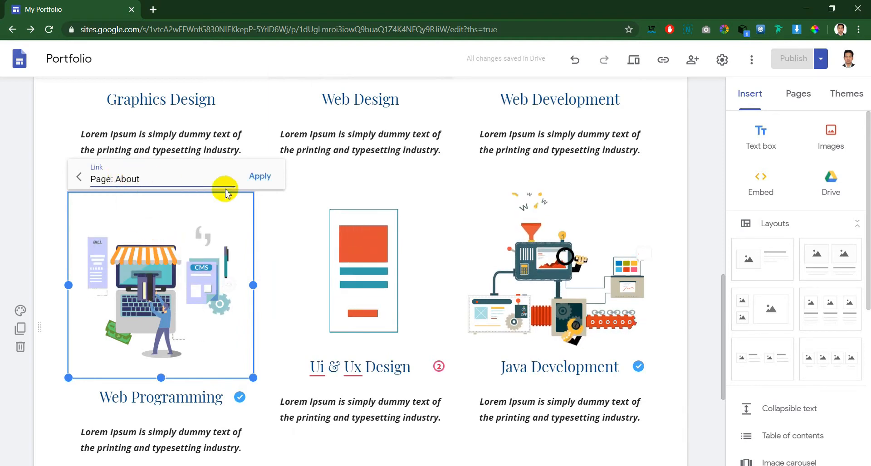
click(266, 177)
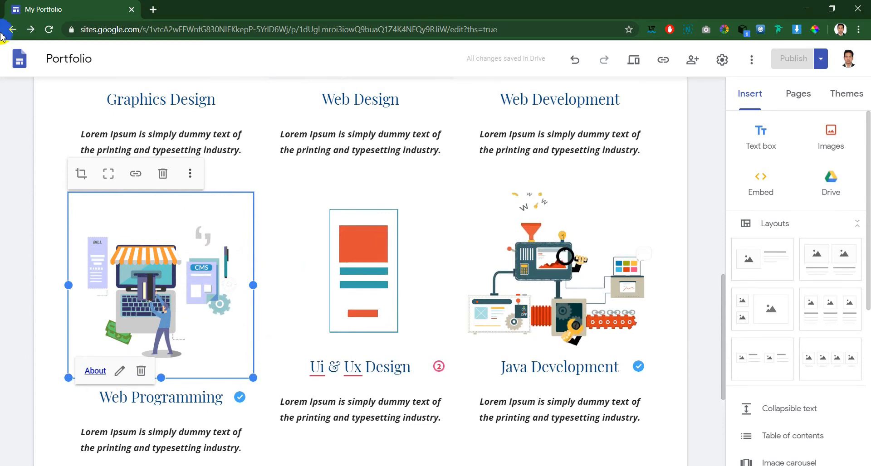
click(121, 372)
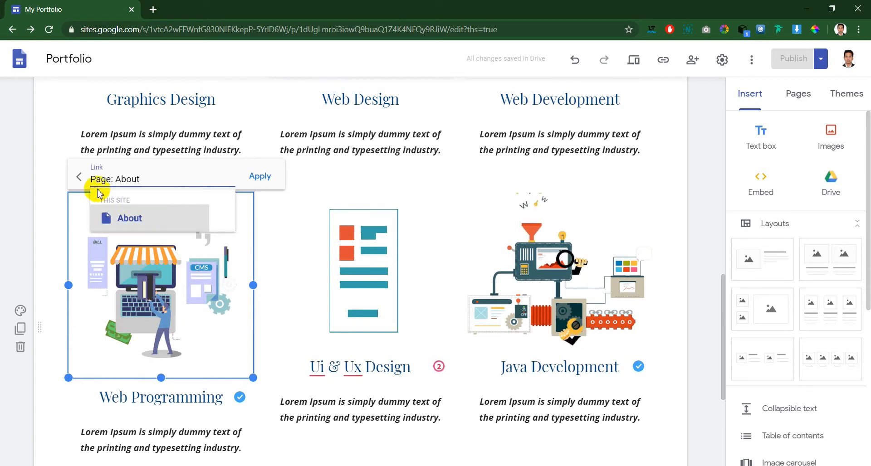
drag(133, 179, 92, 180)
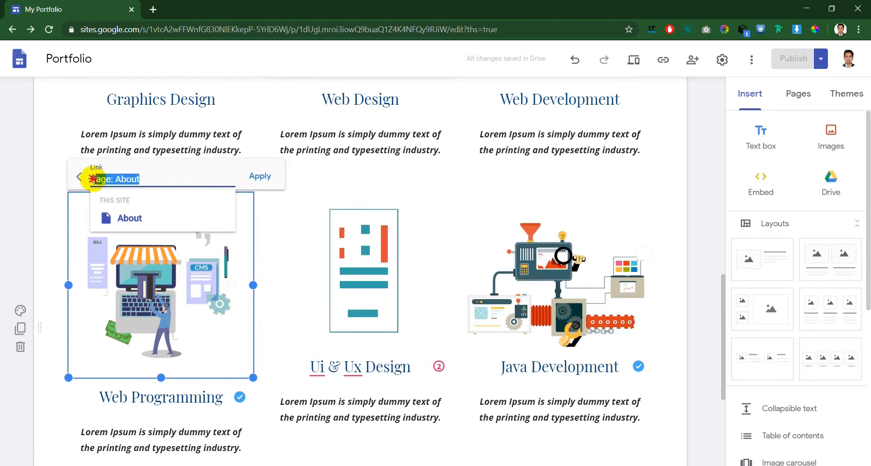
text(w)
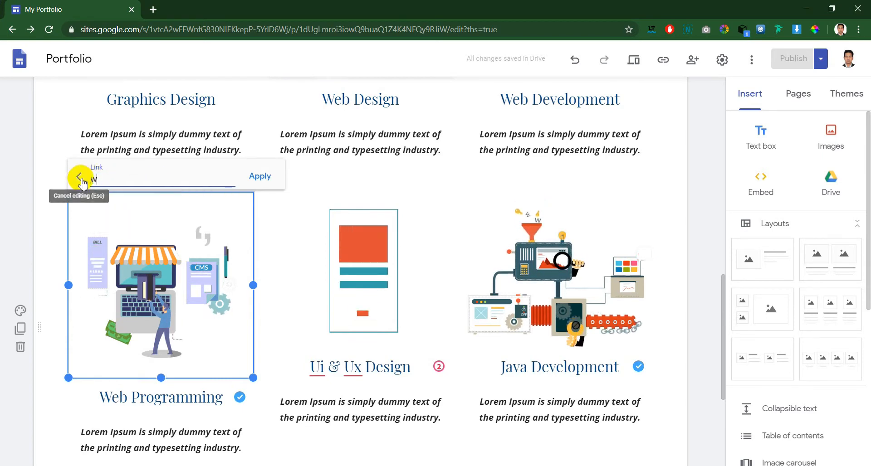
text(ww.lw)
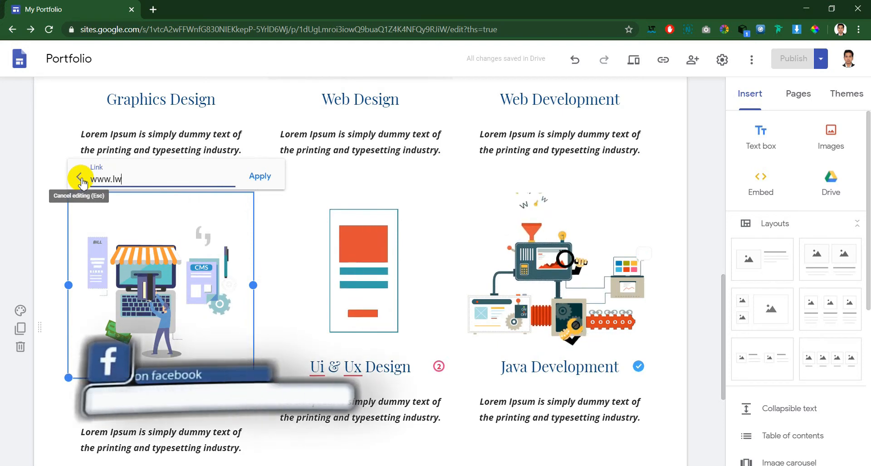
text(sazon.com)
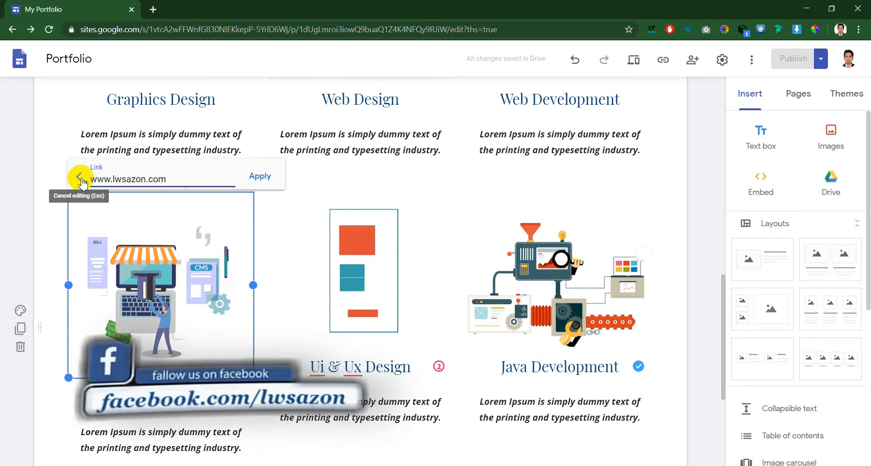
click(261, 178)
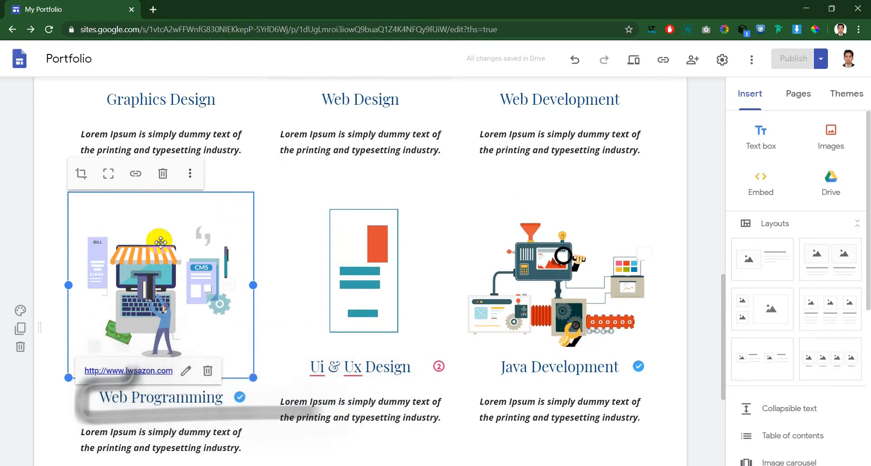
Delete the image above the Web Programming heading and undo the deletion.
click(163, 174)
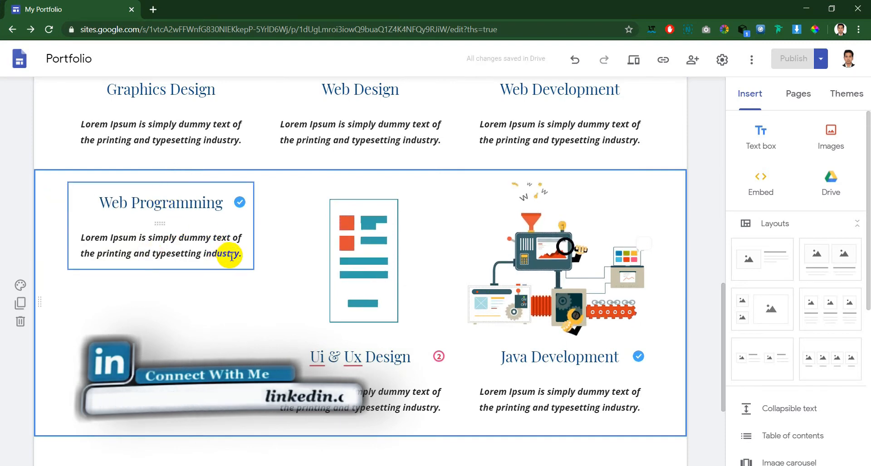
key(ctrl+z)
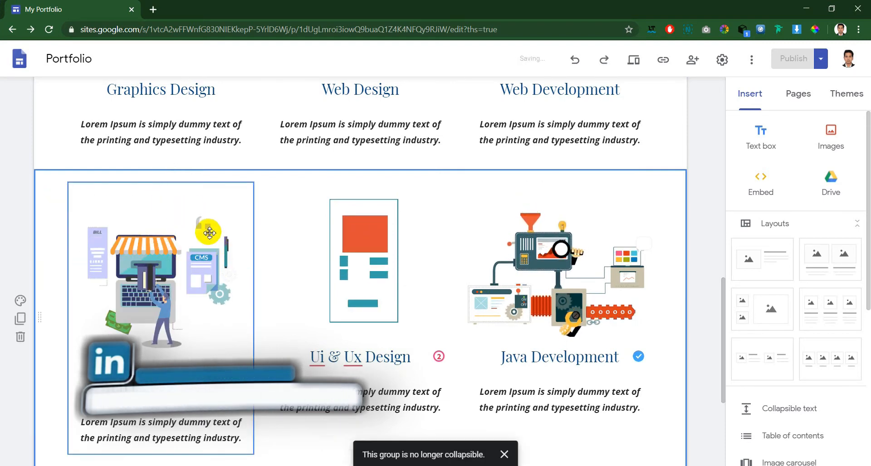
Add the alt text description Services Image to the image above the Web Programming heading.
click(180, 241)
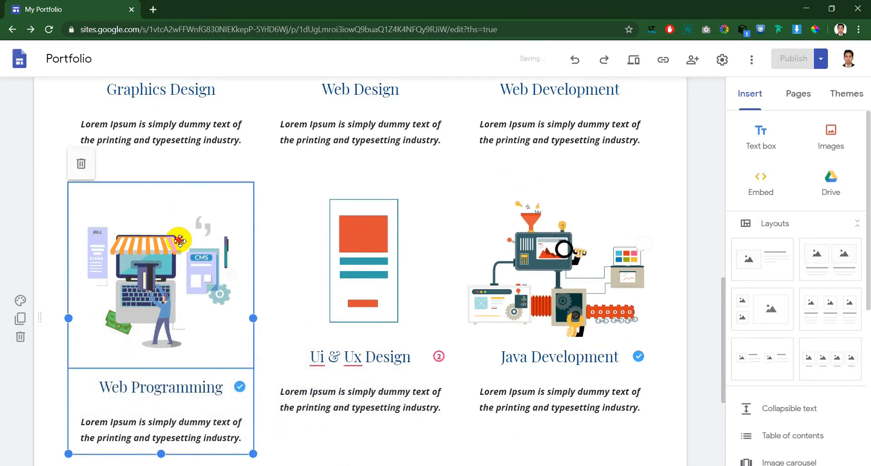
click(180, 241)
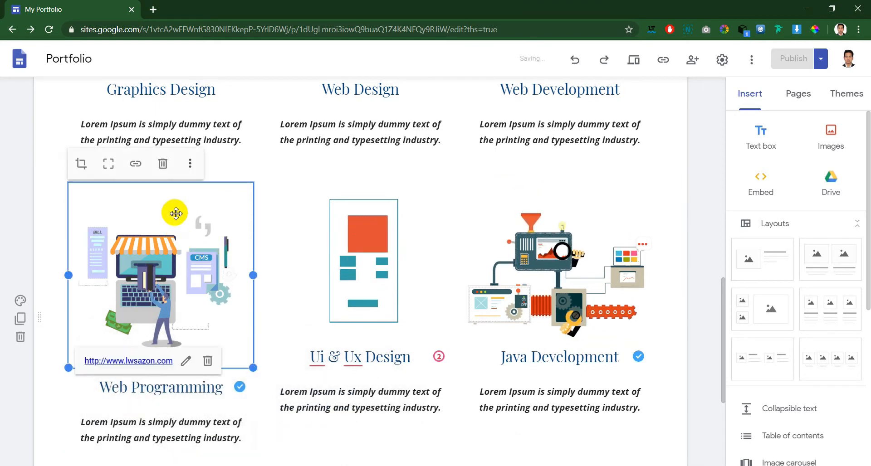
click(197, 167)
mouse_move(254, 172)
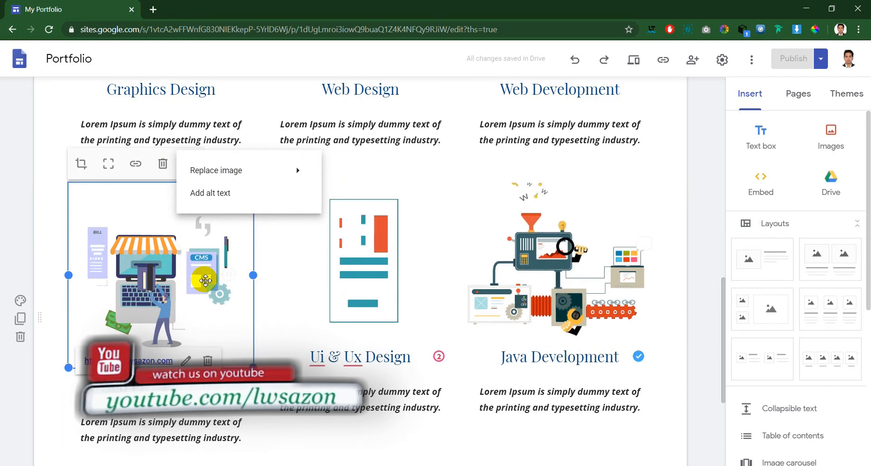
click(211, 193)
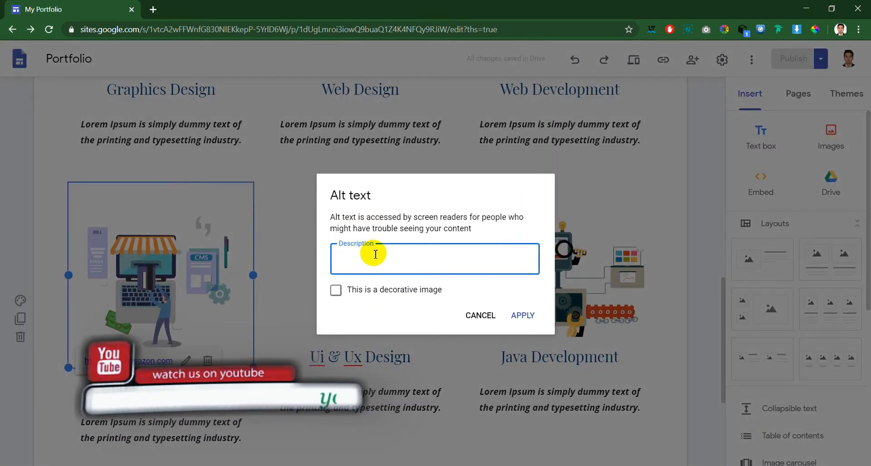
text(Services Image)
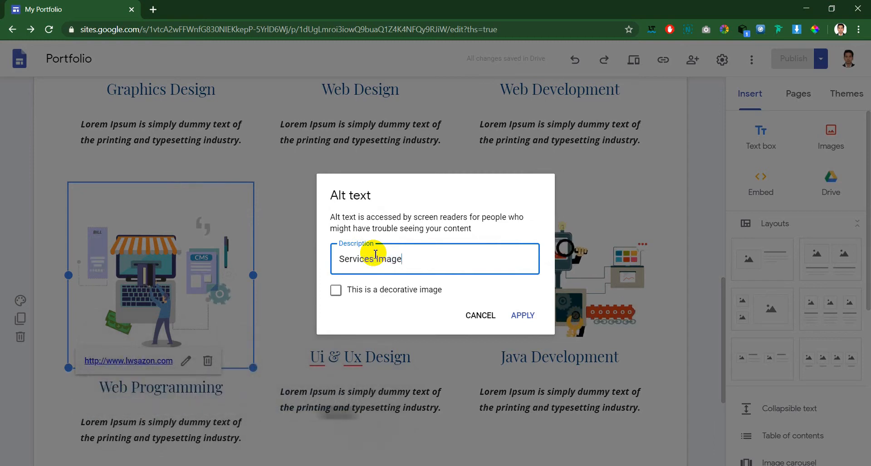
key(Return)
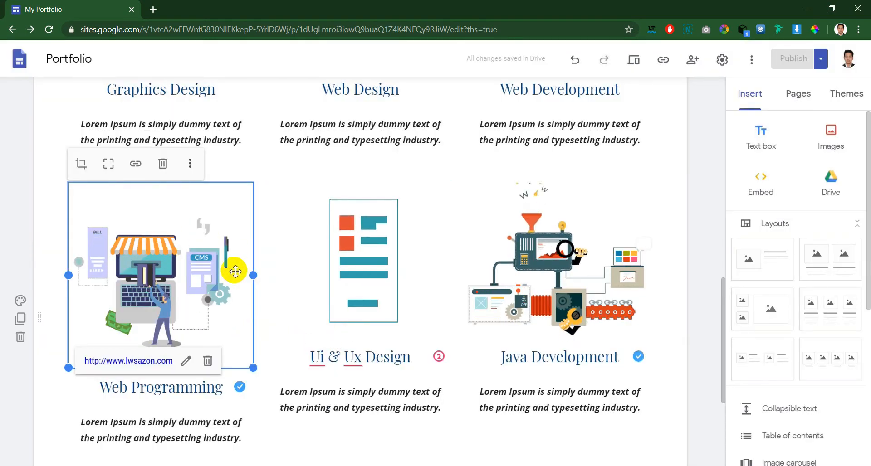
Mark the image above the Web Programming heading as a decorative image in its alt text settings.
click(190, 163)
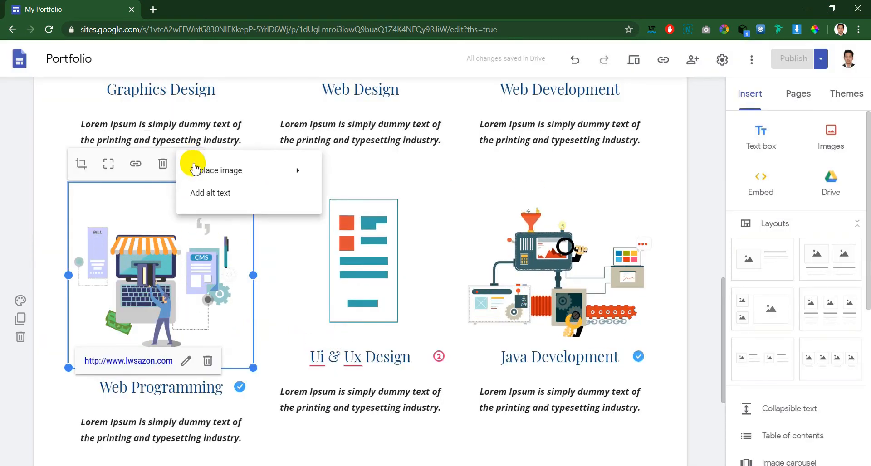
click(249, 196)
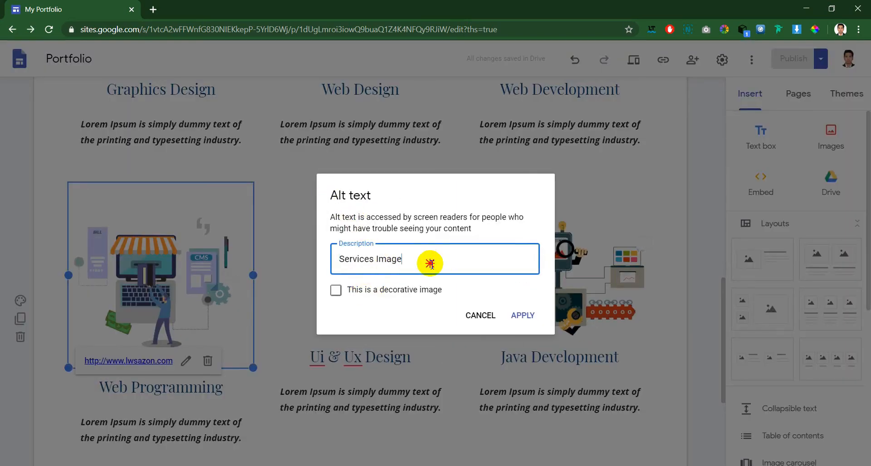
drag(430, 263, 300, 260)
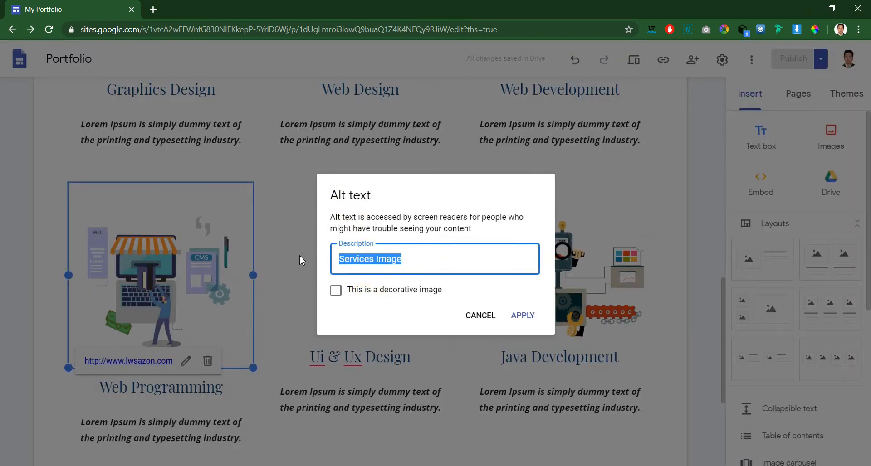
click(337, 290)
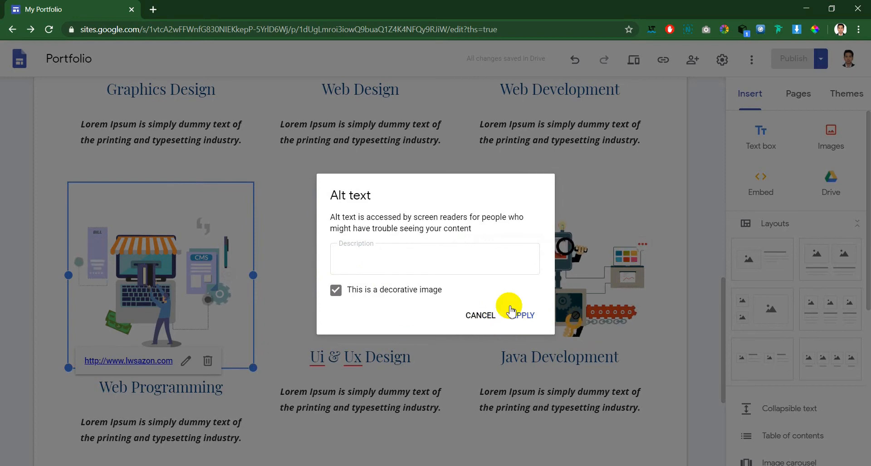
click(527, 316)
Duplicate the section containing Web Programming, Ui & Ux Design and Java Development.
scroll(382, 334, up, 1)
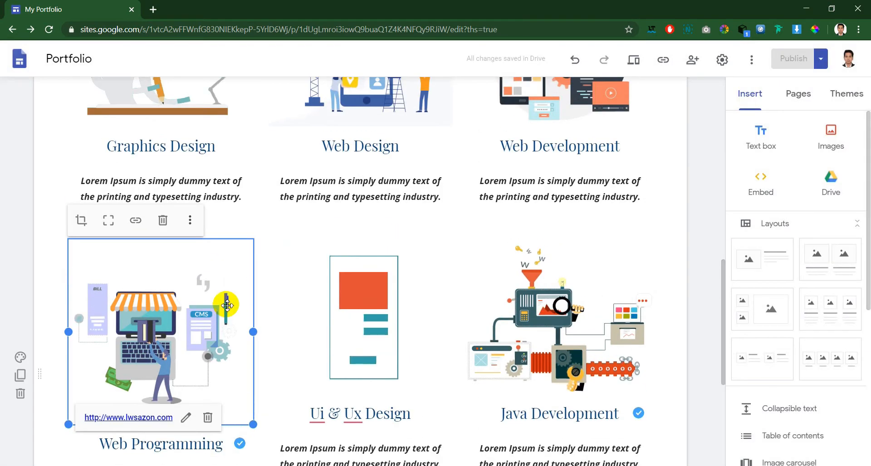
scroll(249, 327, down, 2)
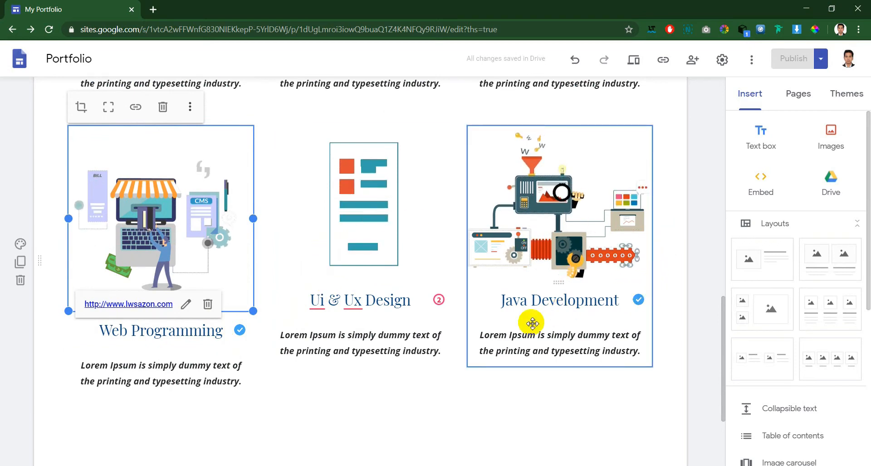
click(25, 271)
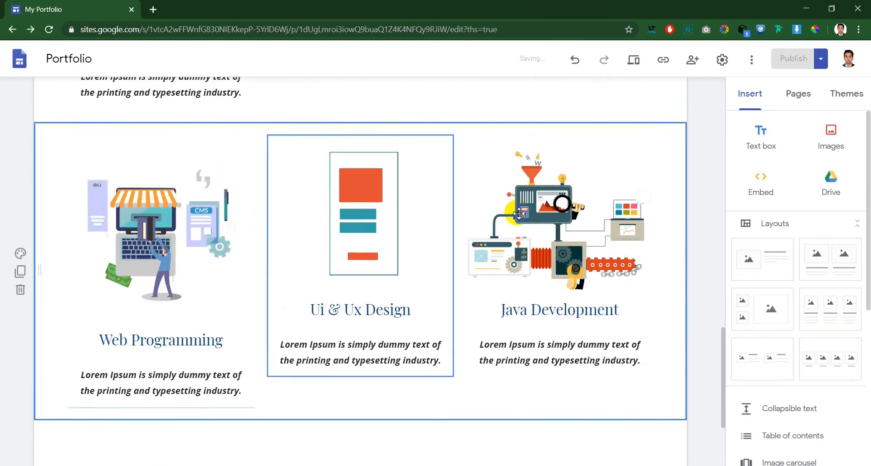
Change the Web Programming heading in the duplicated section to Web Application Security.
click(216, 342)
drag(219, 342, 113, 342)
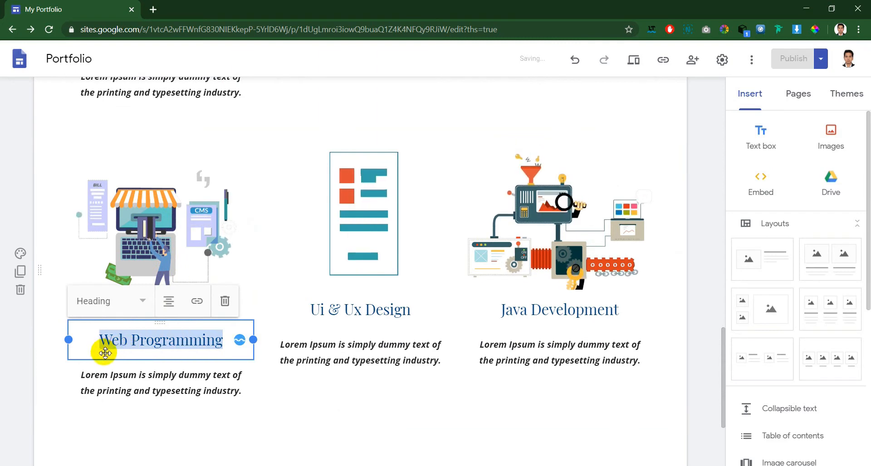
text(W)
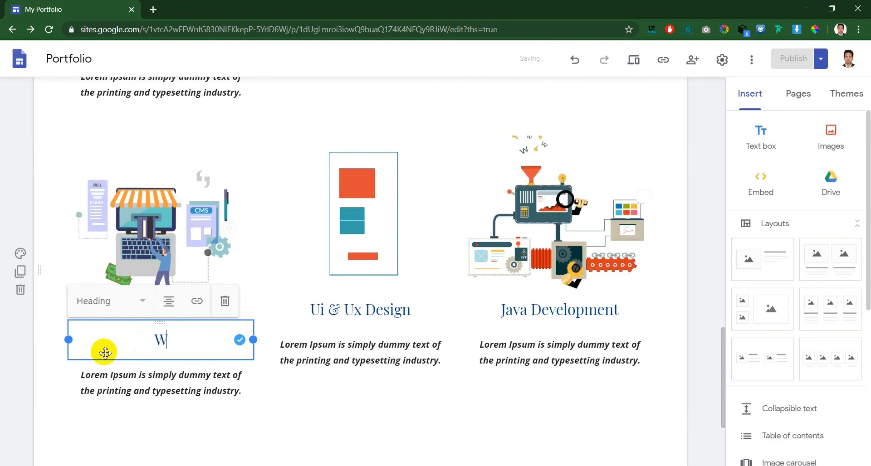
text(eb Application Security)
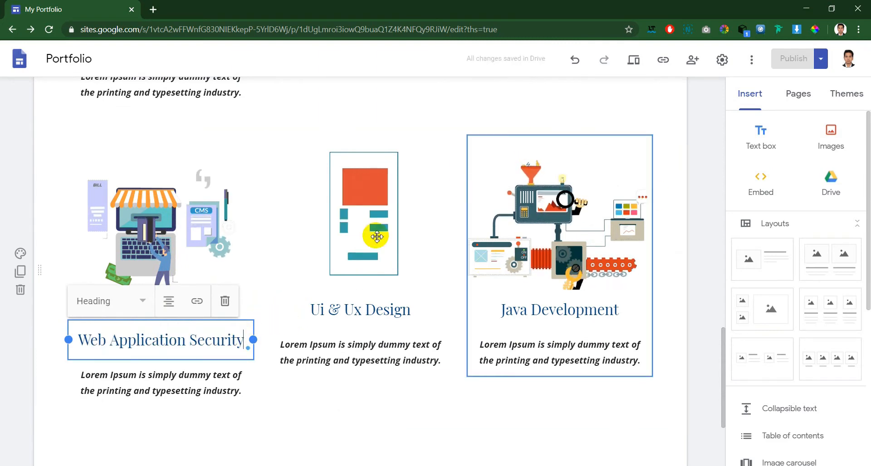
Replace the image above Web Application Security with the uploaded file Web Application Security.gif and remove the image's link.
click(211, 193)
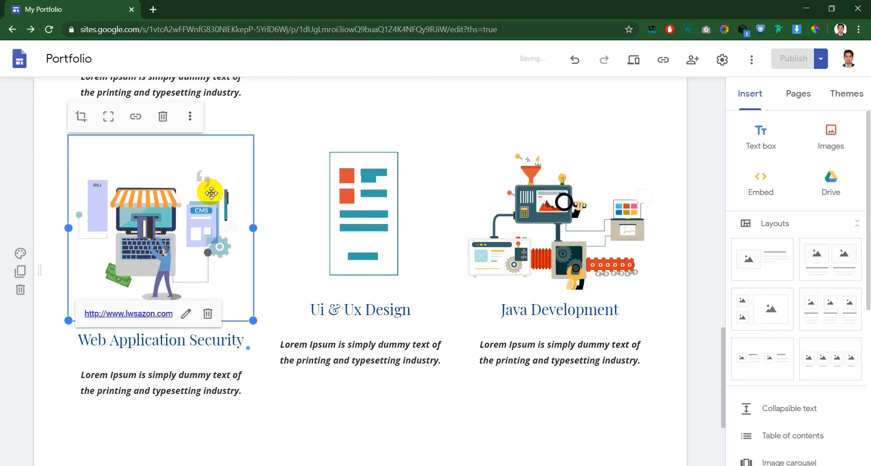
click(192, 120)
mouse_move(272, 129)
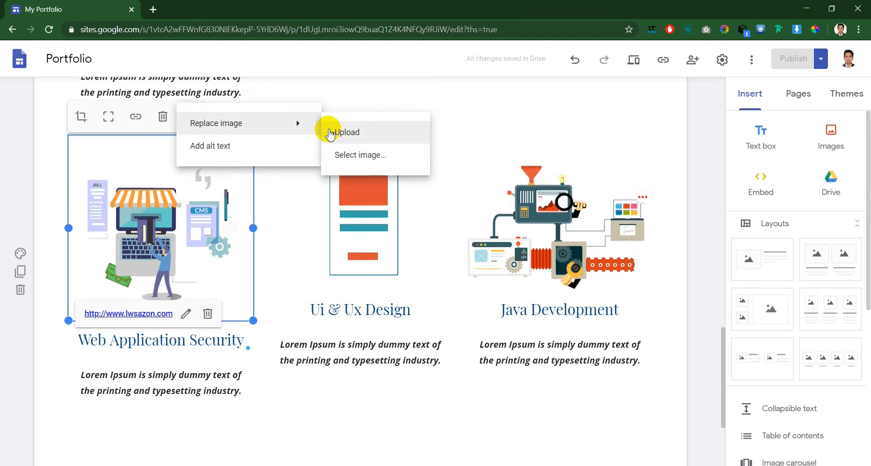
click(333, 133)
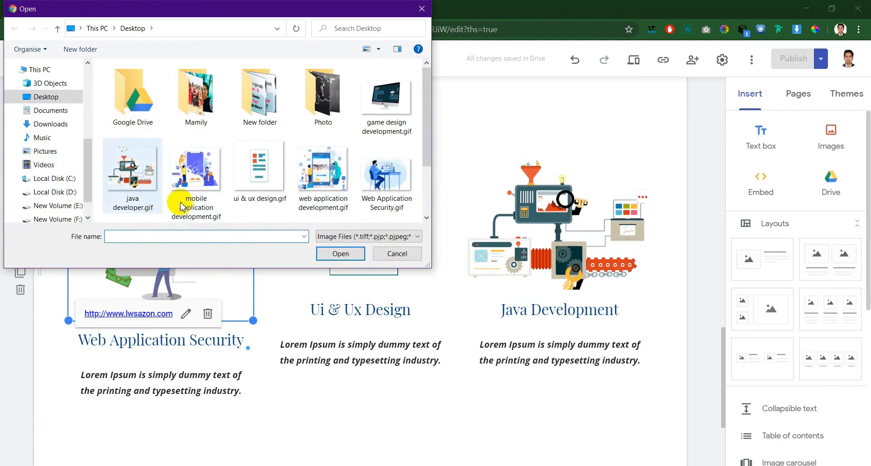
click(379, 200)
click(347, 254)
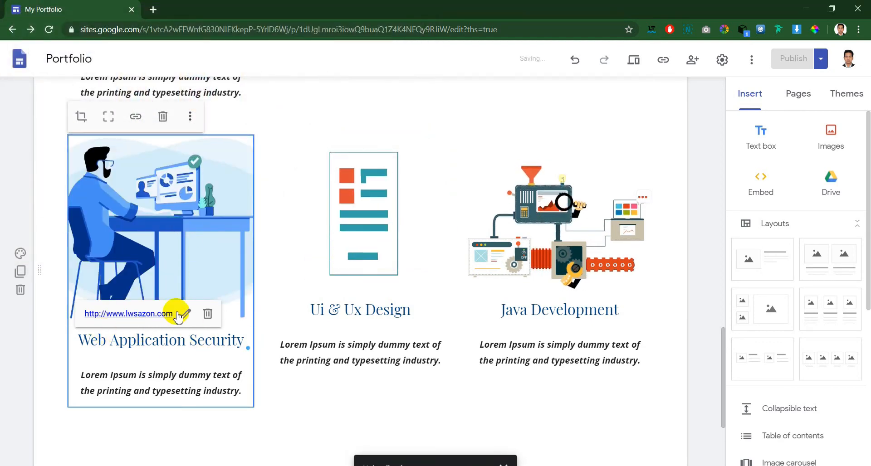
click(209, 314)
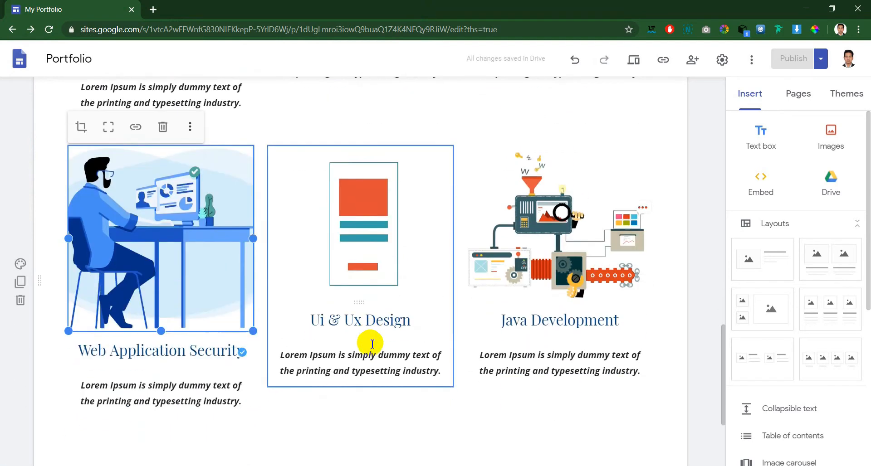
Change the Ui & Ux Design heading in the duplicated section to Game Design & Development.
click(374, 313)
drag(411, 309, 286, 320)
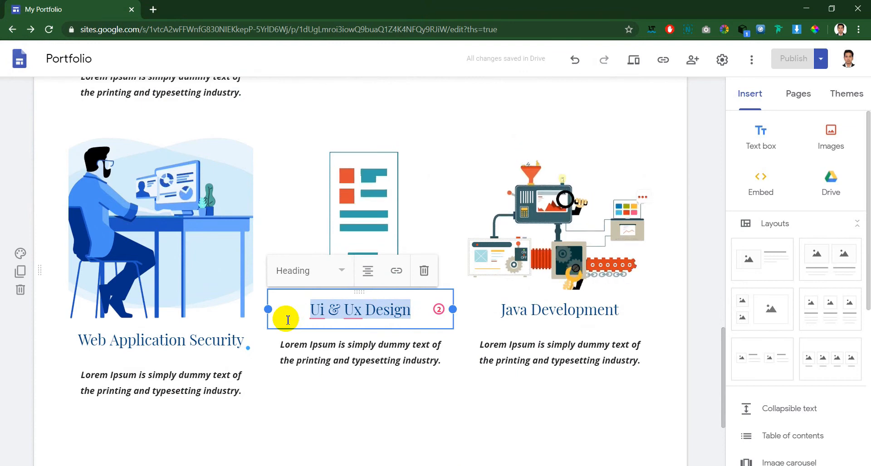
text(Game Design & Development)
Replace the image above the Game Design & Development heading with the uploaded file game design development.gif.
click(379, 247)
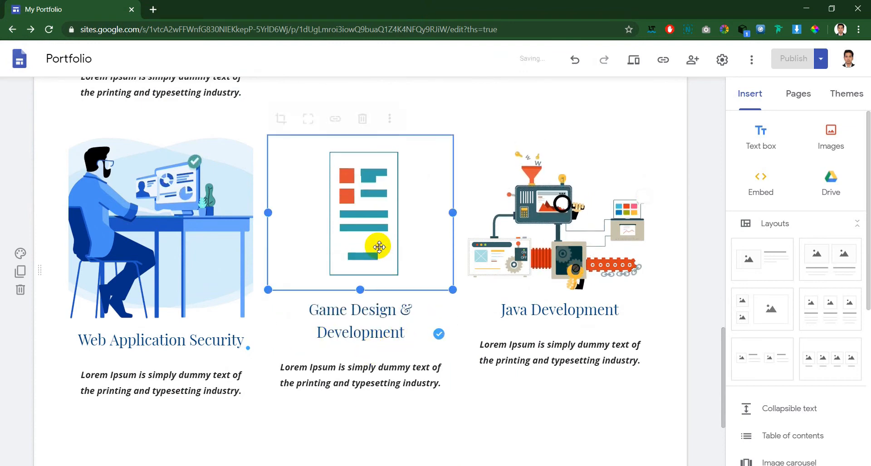
click(392, 116)
mouse_move(421, 122)
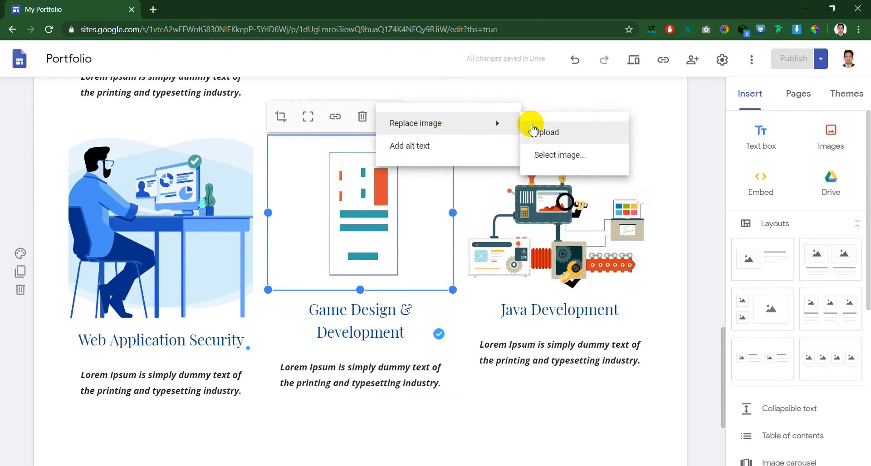
click(538, 136)
double_click(272, 209)
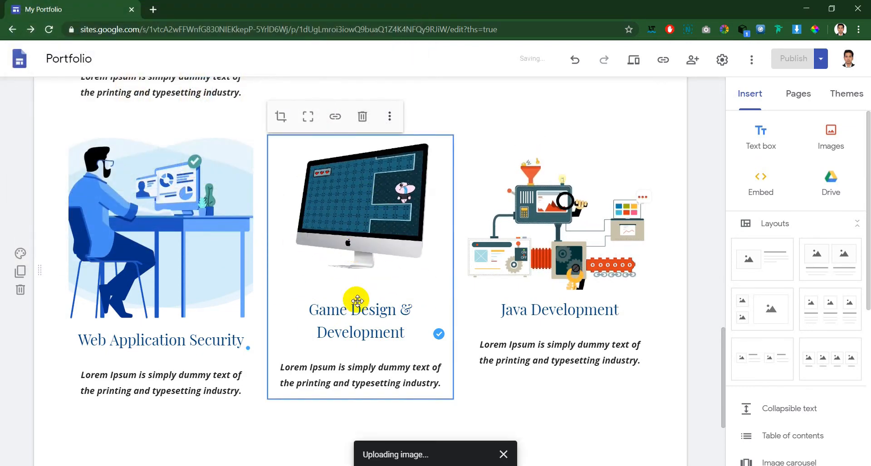
Change the Java Development heading in the duplicated section to Mobile Application Development.
click(592, 219)
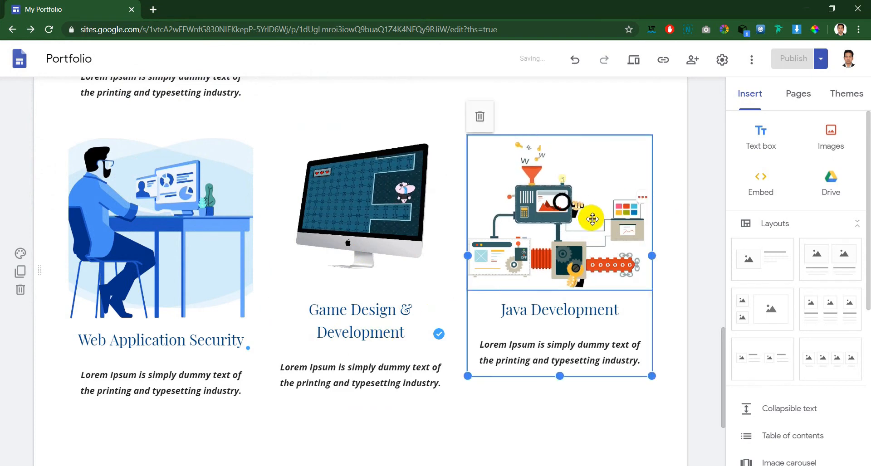
click(514, 321)
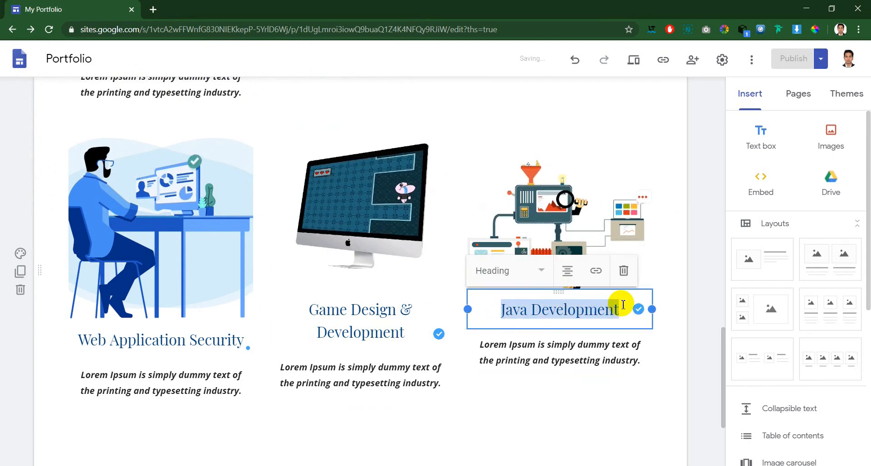
text(Mobile Application Development)
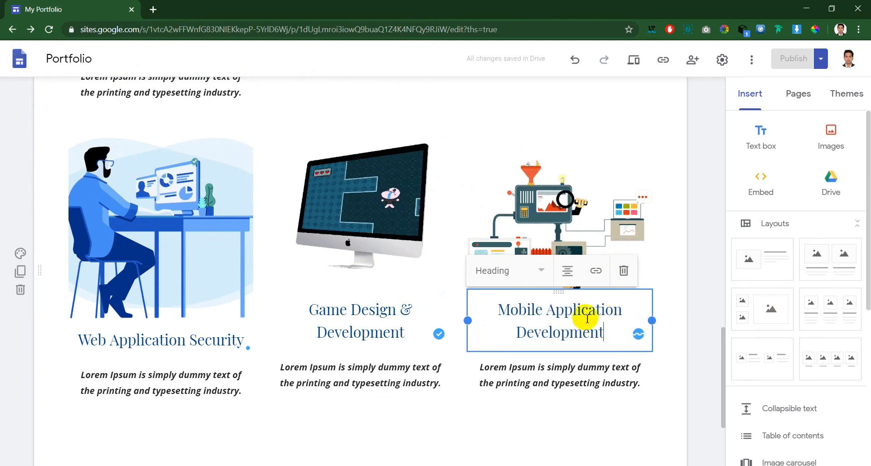
Replace the image above the Mobile Application Development heading with the uploaded file mobile application development.gif.
click(594, 170)
click(589, 118)
mouse_move(593, 119)
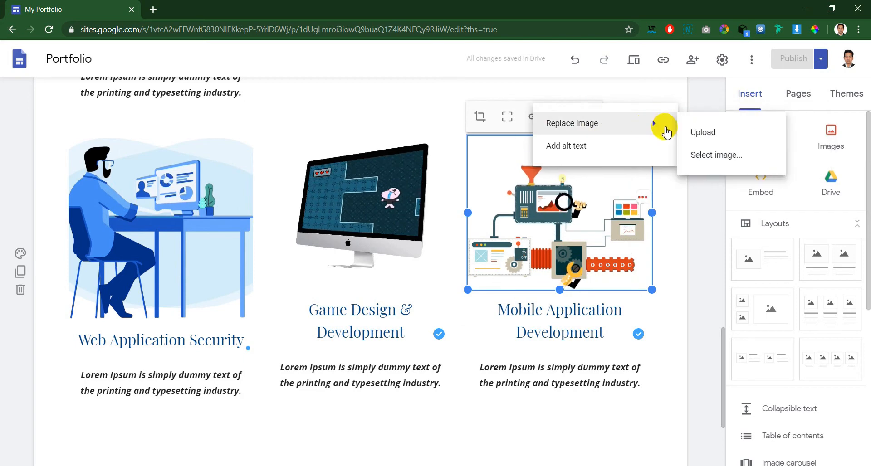
click(691, 129)
double_click(195, 130)
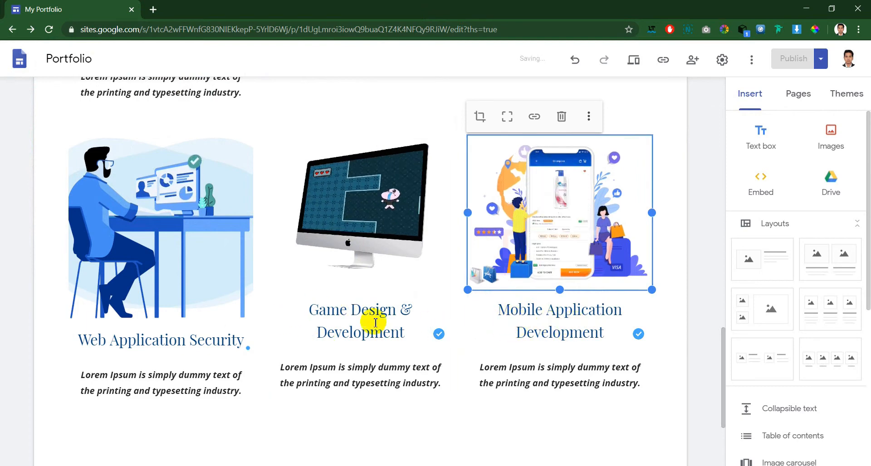
Try the Subheading style on the Game Design & Development text and restore the Heading style.
click(341, 312)
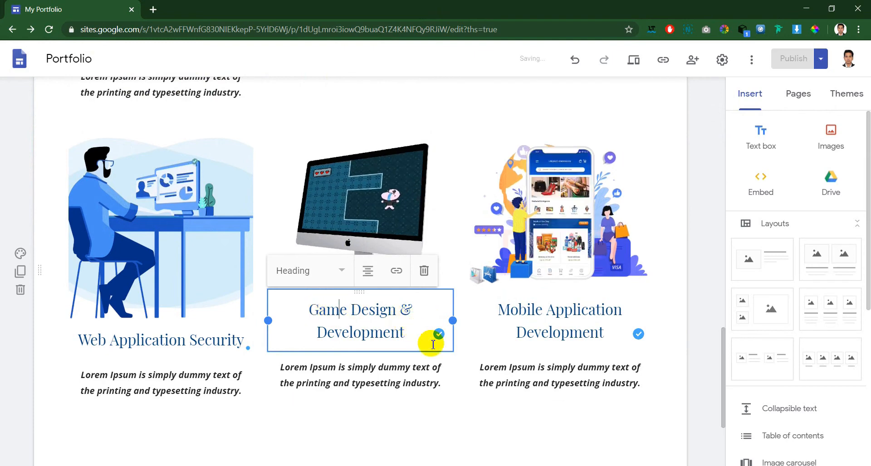
click(340, 272)
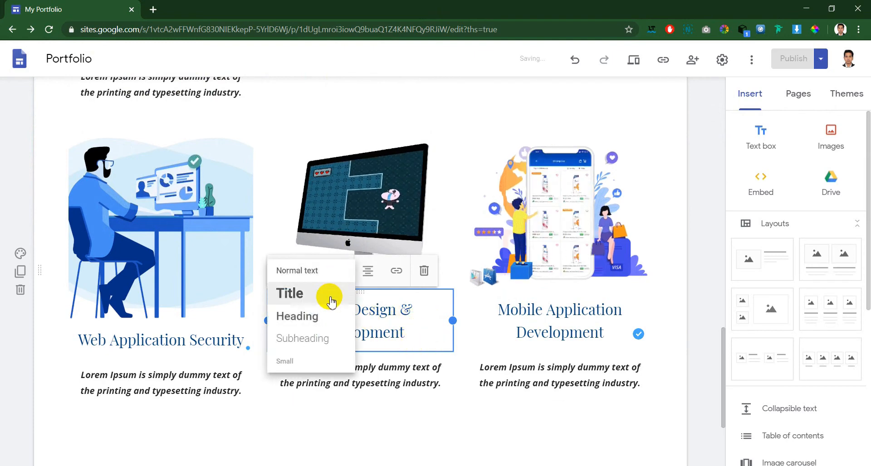
click(319, 344)
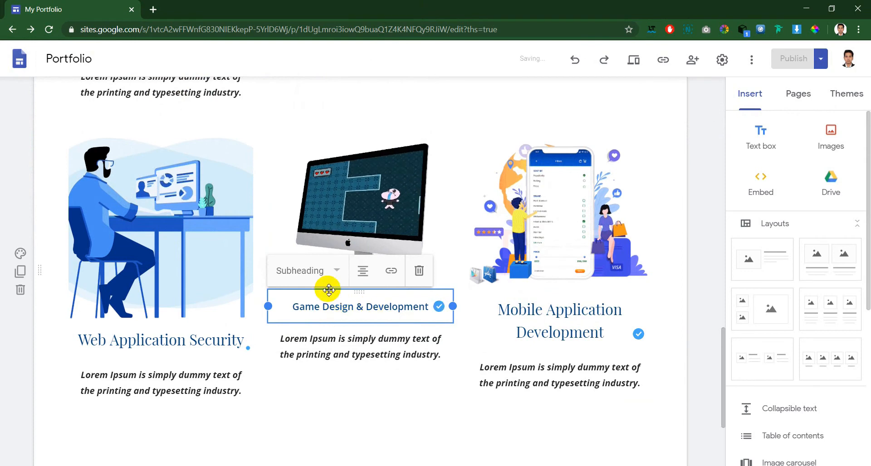
click(332, 271)
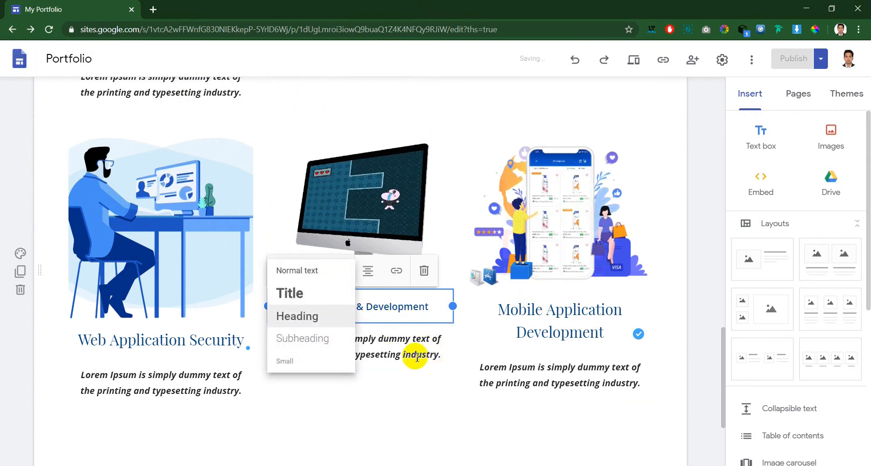
click(324, 315)
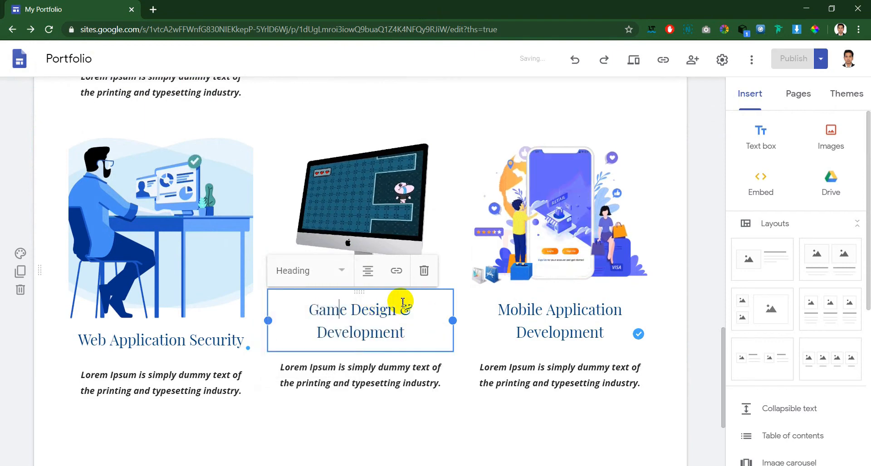
Examine the alignment choices of the Game Design & Development heading and the bold and italic formatting of its description.
click(368, 276)
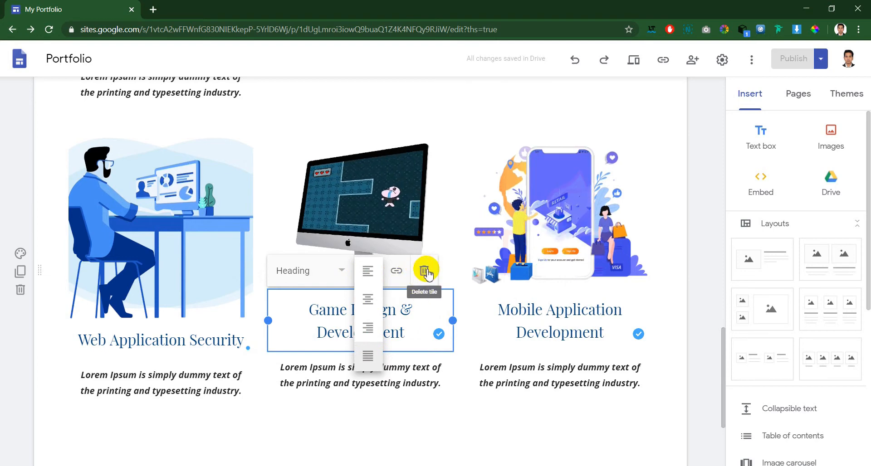
click(420, 366)
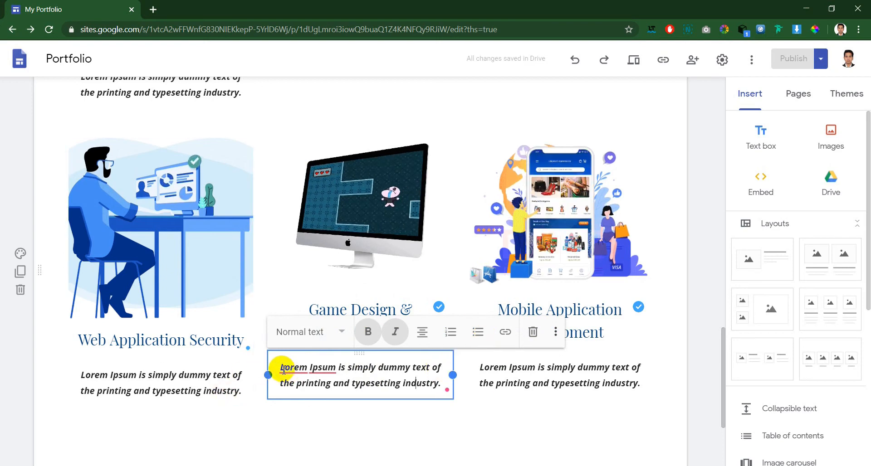
drag(288, 371, 397, 378)
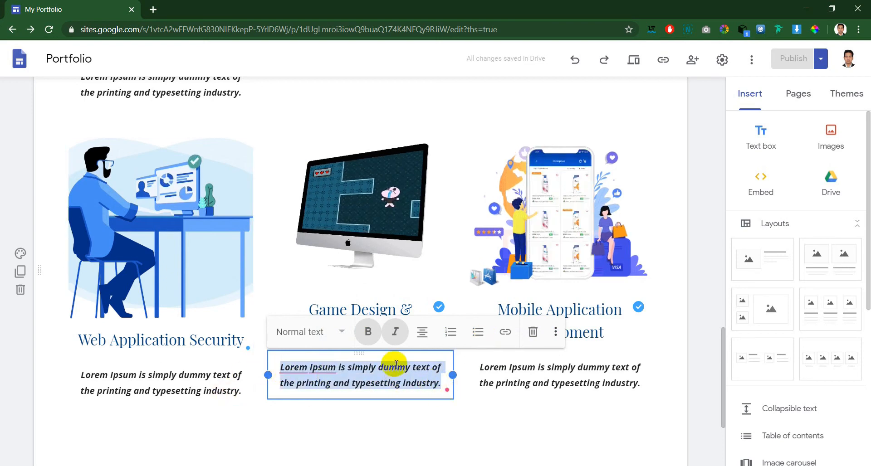
click(369, 333)
click(396, 333)
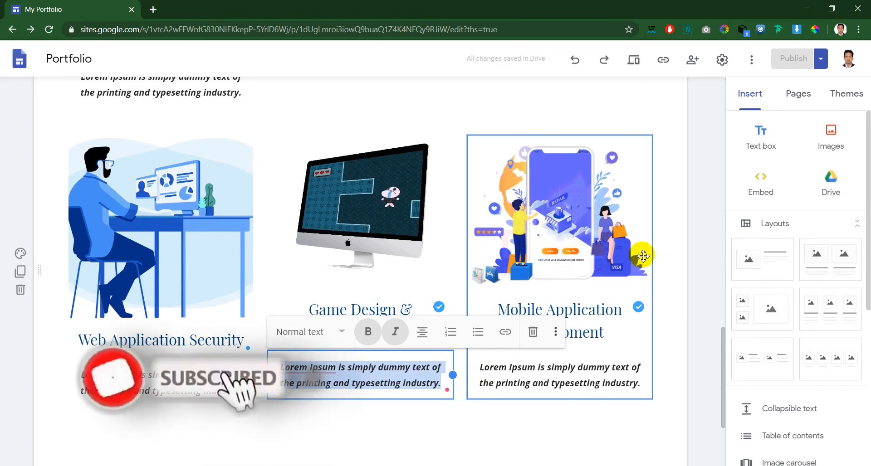
Insert a layout of four image placeholders with captions below the Web Application Security row.
scroll(653, 297, down, 3)
scroll(653, 297, up, 6)
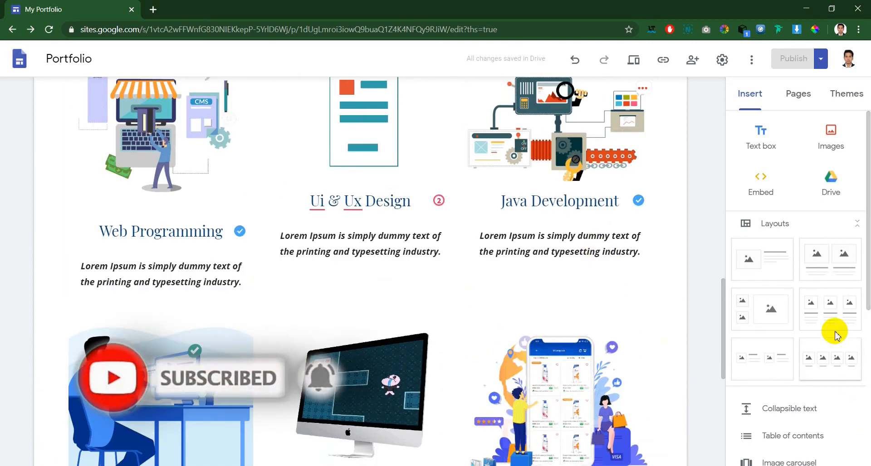
scroll(457, 266, down, 2)
scroll(465, 269, up, 3)
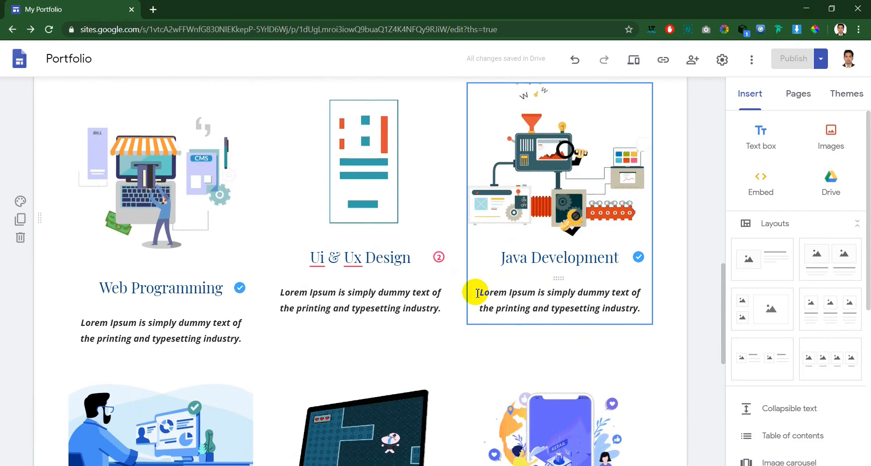
scroll(550, 270, down, 5)
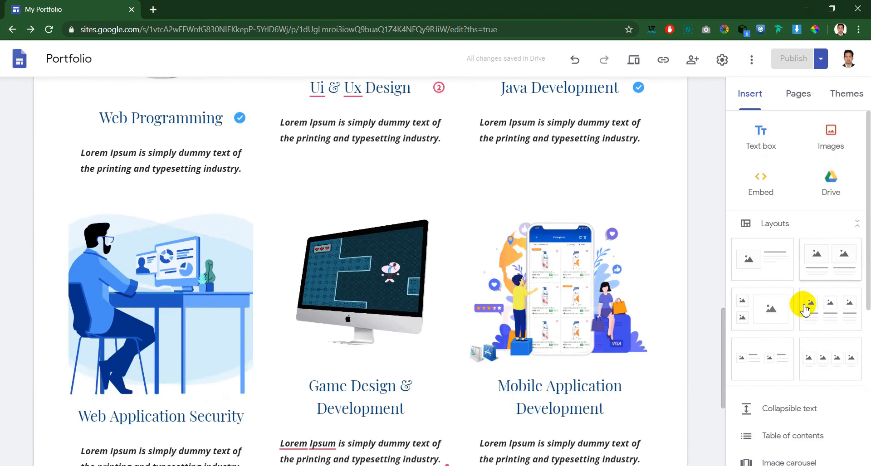
scroll(542, 270, down, 3)
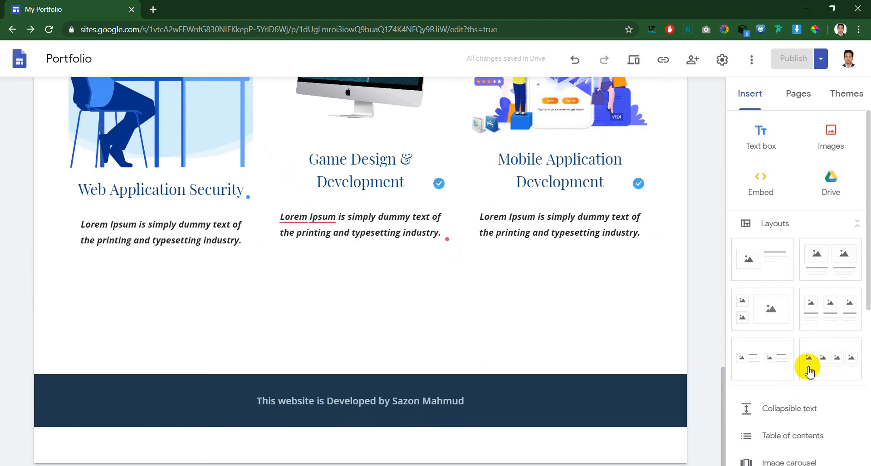
click(841, 370)
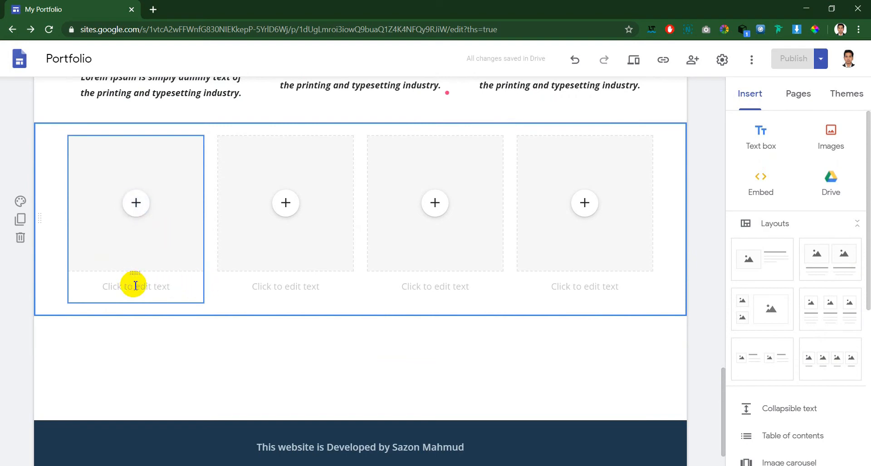
Upload mobile application development.gif into the first placeholder of the four-image layout.
click(136, 203)
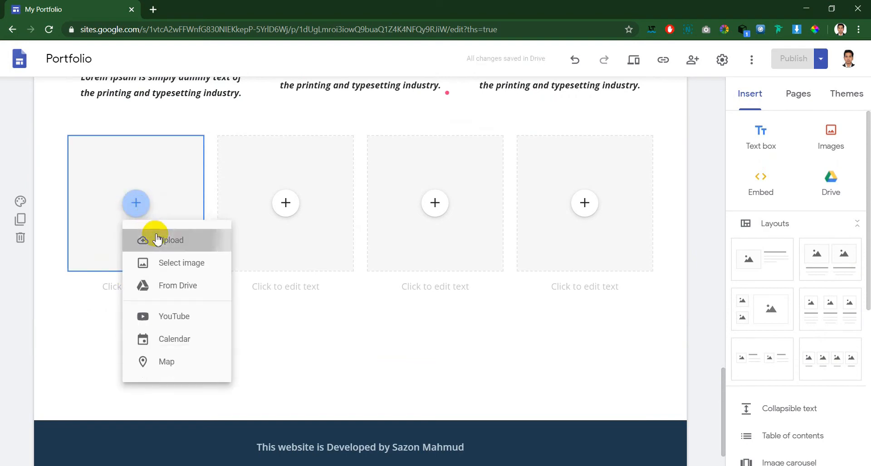
click(158, 239)
click(193, 200)
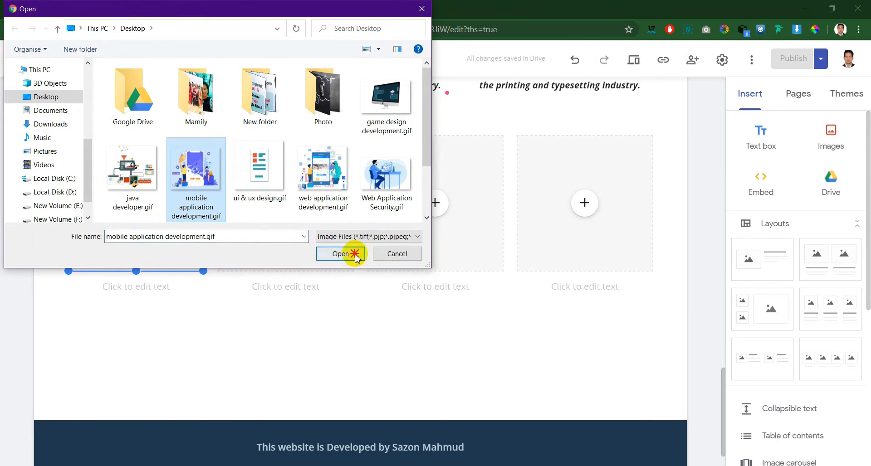
click(341, 254)
Enter the caption Ui & Ux Design under the first image of the four-image layout.
click(131, 288)
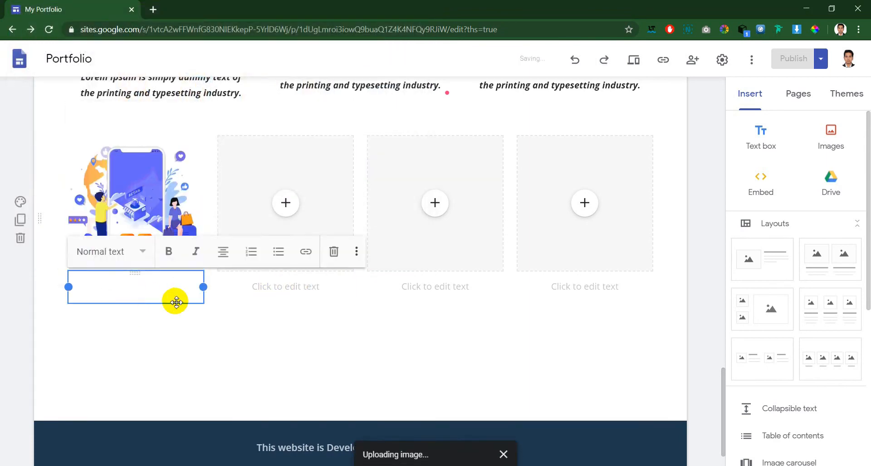
text(Ui)
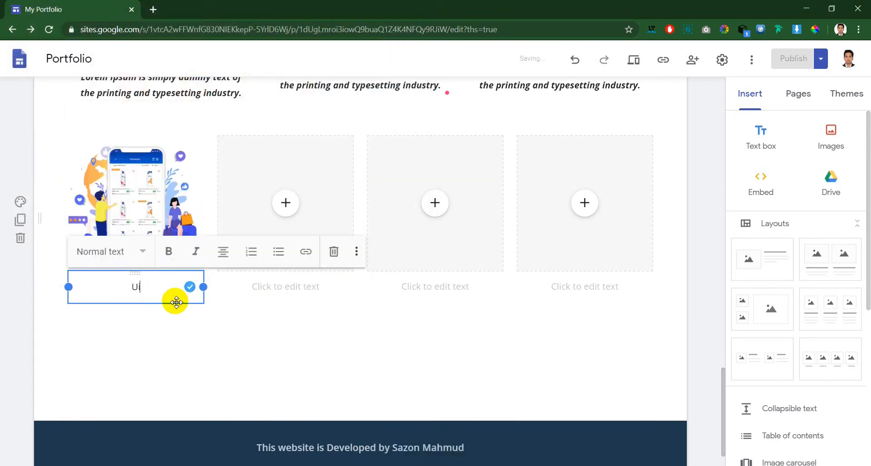
text( & Ux Design)
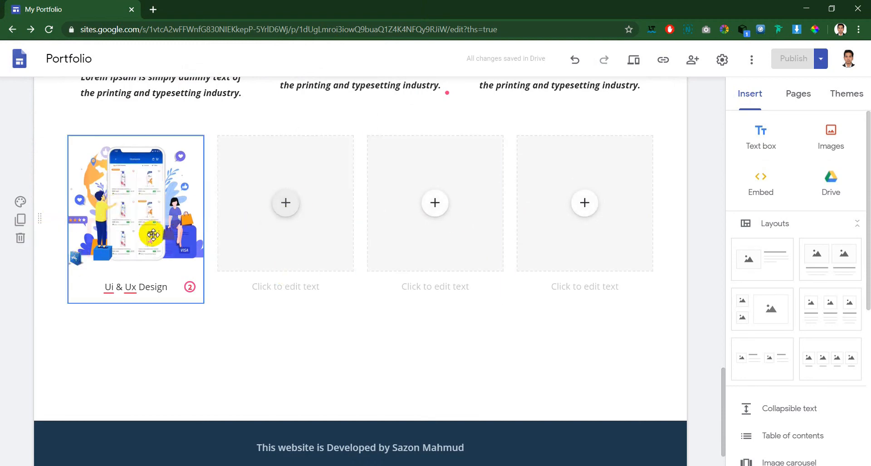
Insert a layout of two images with text beside them below the four-image layout, and upload ui & ux design.gif into its first placeholder.
click(771, 356)
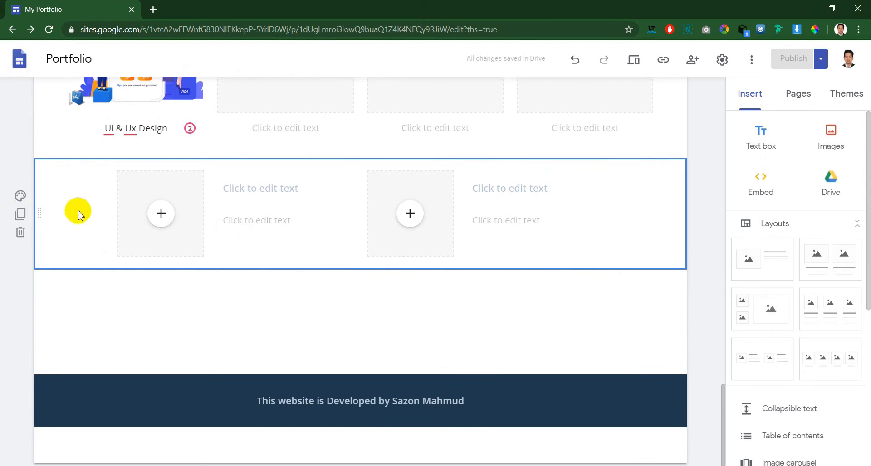
click(159, 214)
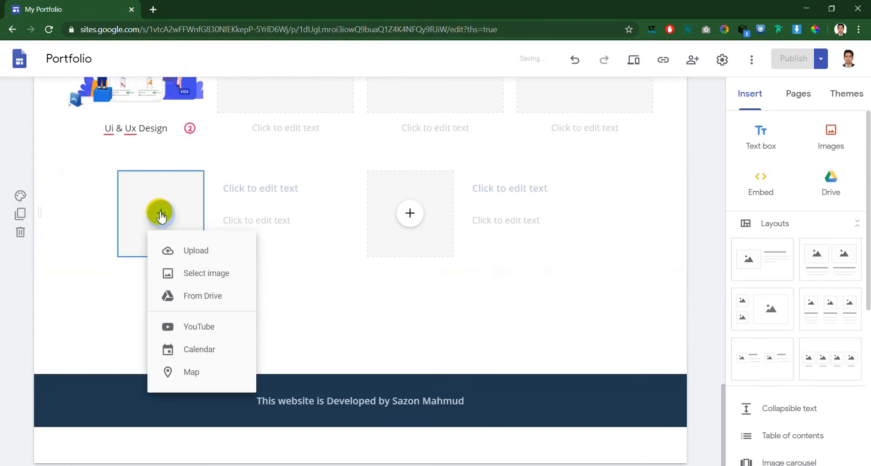
click(172, 248)
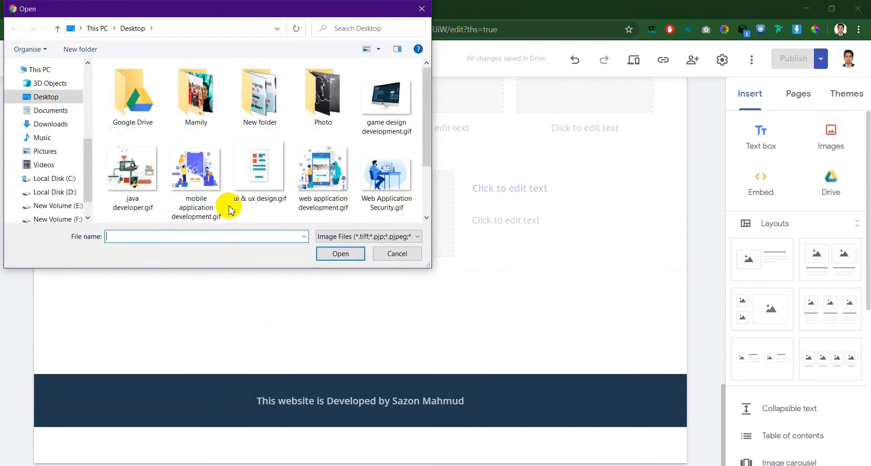
click(262, 190)
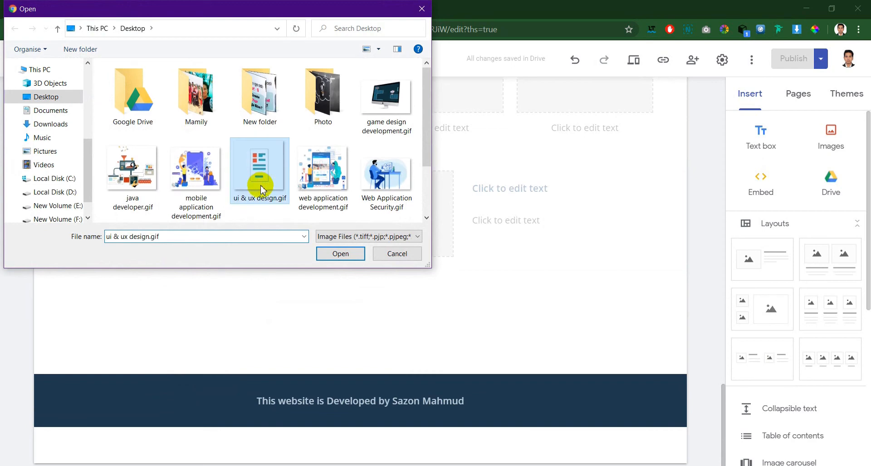
click(341, 255)
Copy the Ui & Ux Design caption into the heading beside the first image of the two-image layout.
click(275, 193)
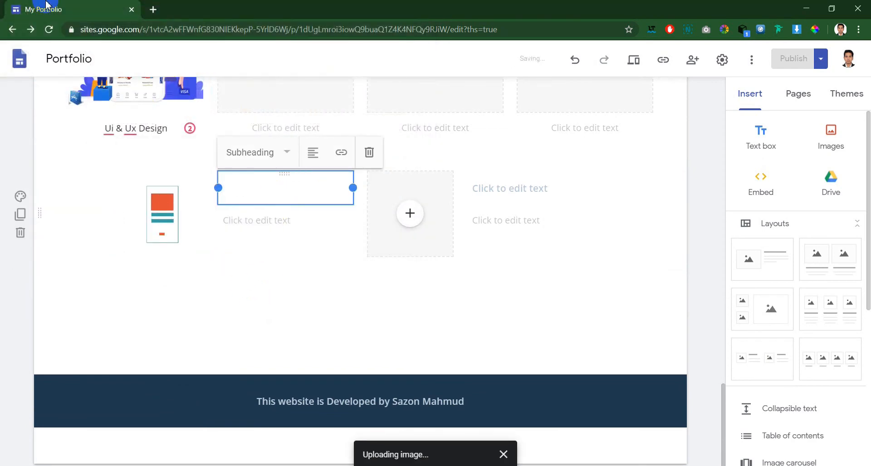
drag(167, 130, 37, 126)
key(ctrl+c)
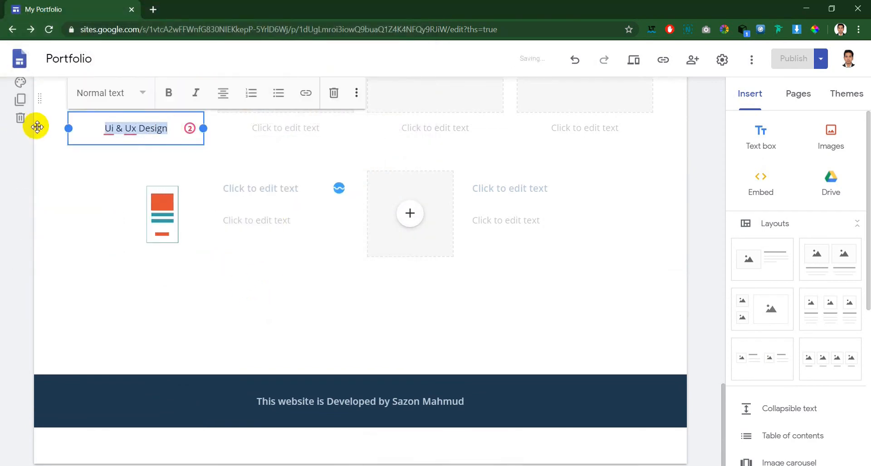
click(288, 189)
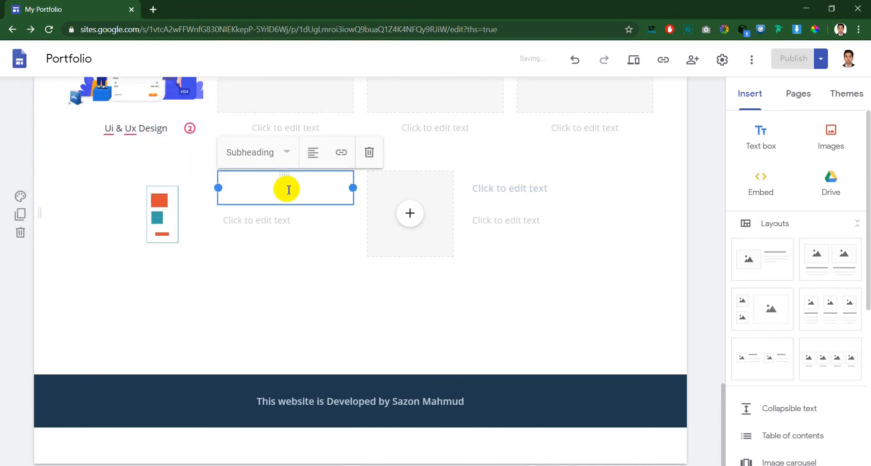
key(ctrl+v)
Copy the Game Design & Development description into the text under the Ui & Ux Design heading of the two-image layout.
click(307, 220)
scroll(383, 241, up, 3)
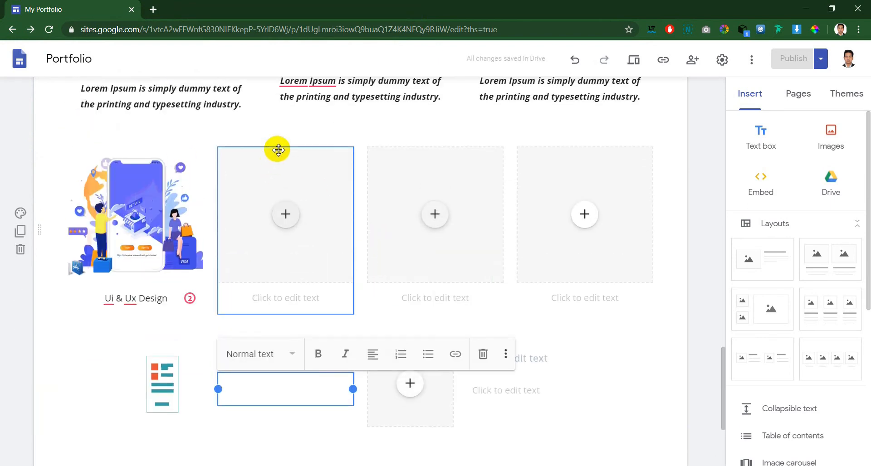
triple_click(321, 95)
key(ctrl+c)
scroll(358, 161, up, 3)
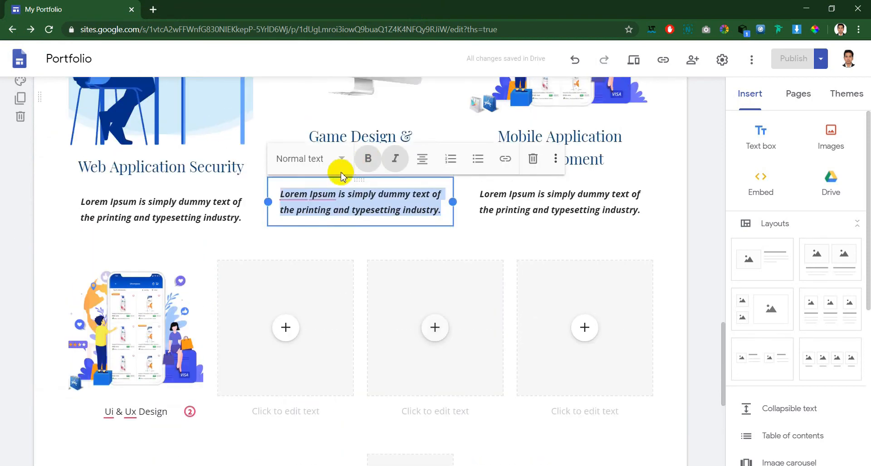
scroll(350, 227, down, 4)
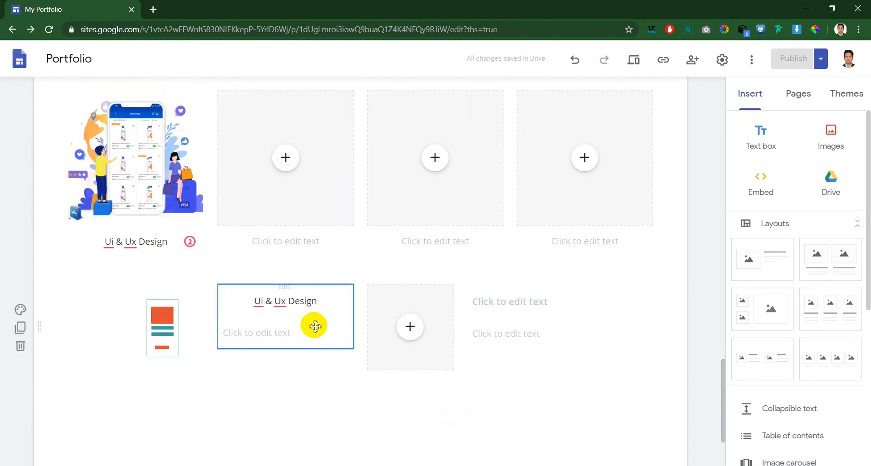
click(285, 333)
key(ctrl+v)
scroll(184, 293, down, 2)
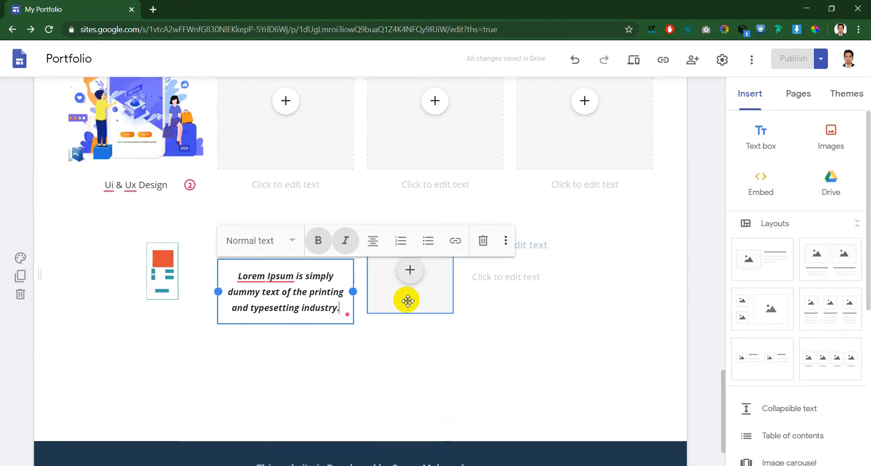
Delete the two-image layout and the four-image layout below the Web Application Security row.
scroll(426, 377, up, 4)
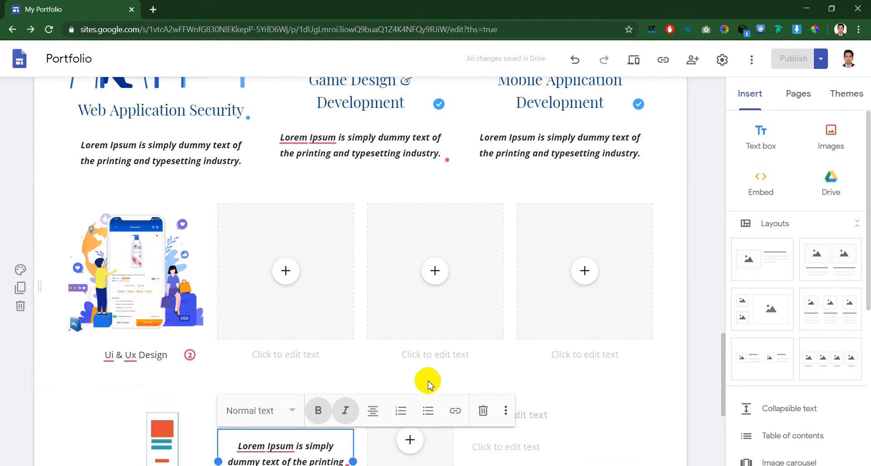
scroll(103, 385, down, 3)
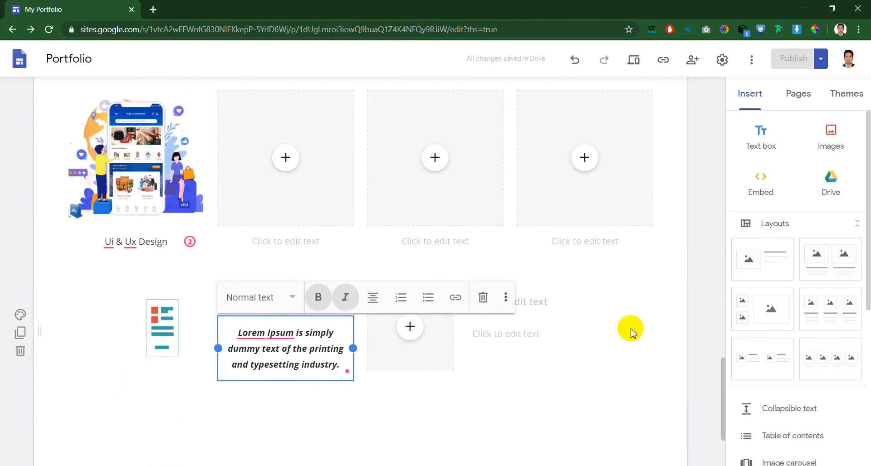
click(20, 353)
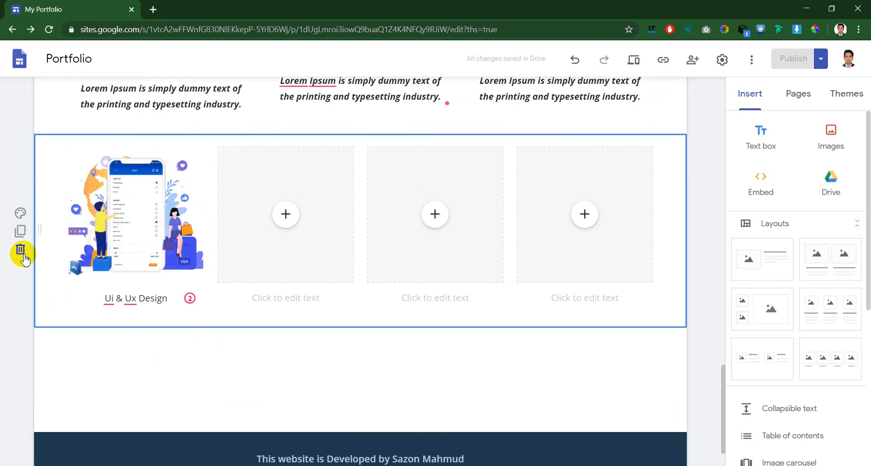
click(20, 250)
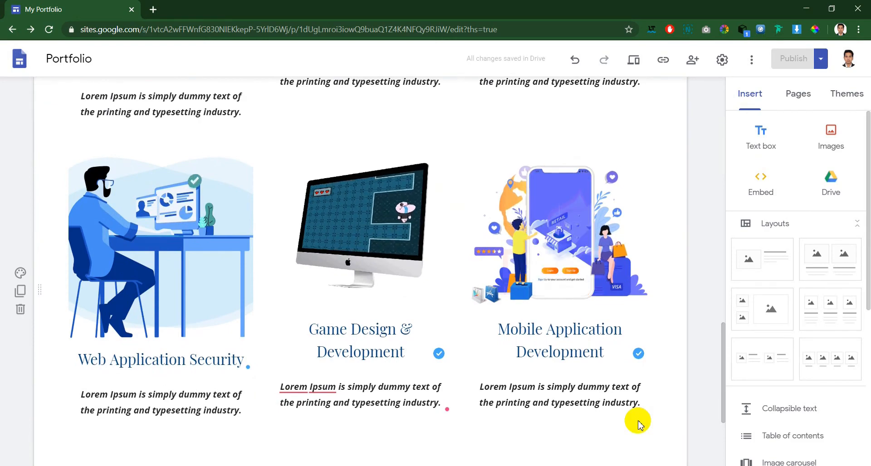
Preview the Services page at desktop size, examine all three service rows, and return to editing.
scroll(640, 363, up, 7)
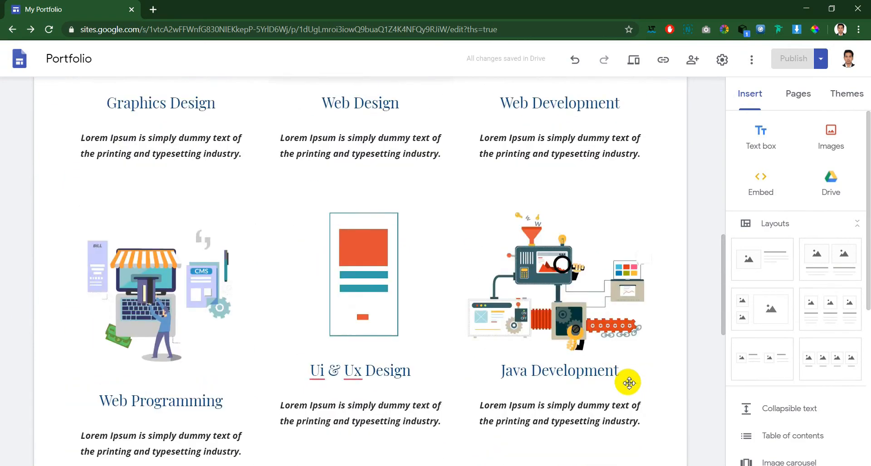
scroll(628, 383, up, 4)
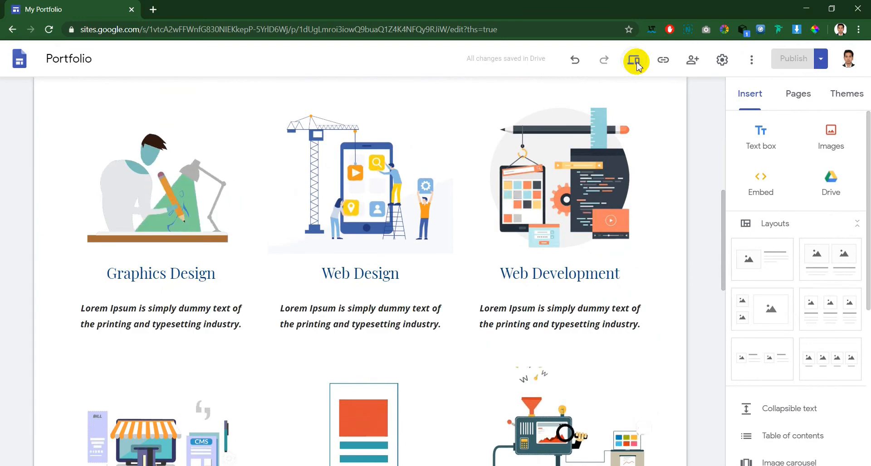
click(636, 61)
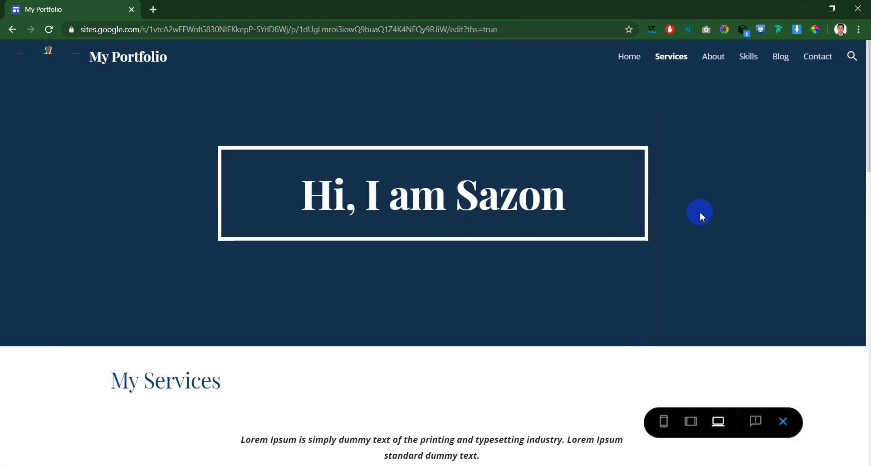
scroll(700, 212, down, 12)
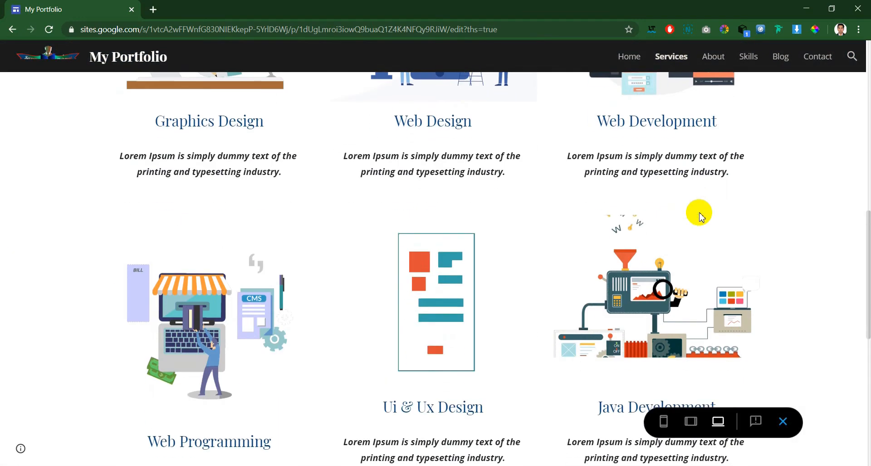
scroll(699, 217, down, 6)
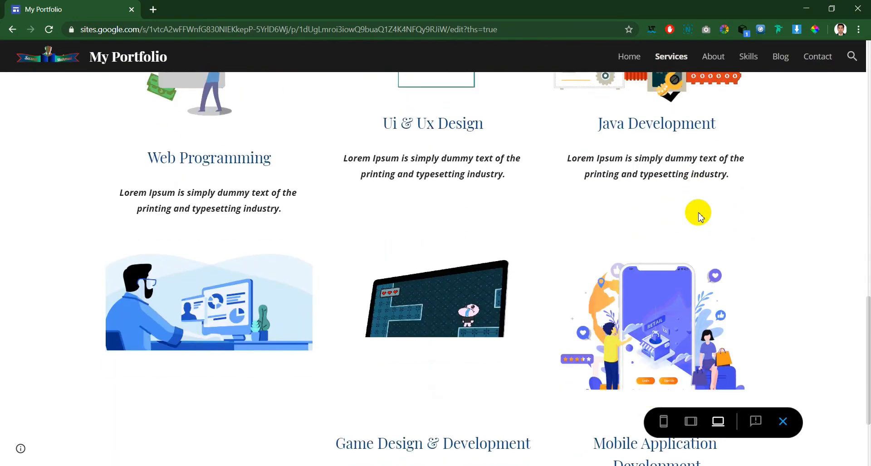
scroll(699, 216, down, 3)
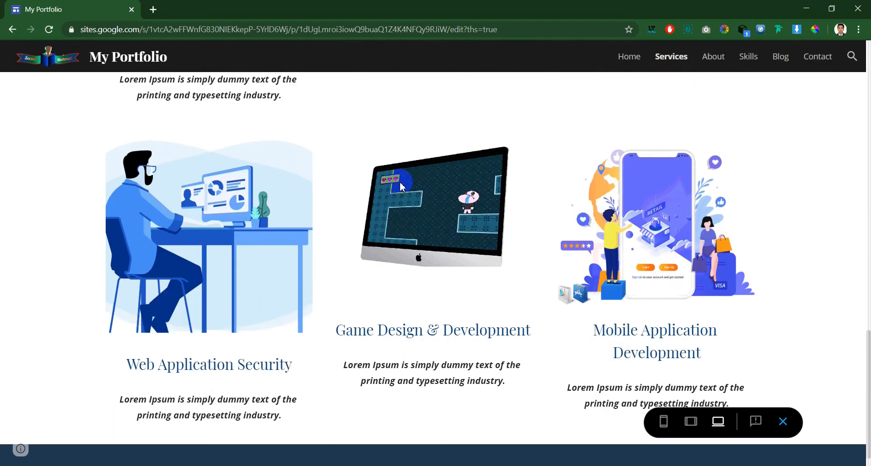
scroll(189, 314, up, 6)
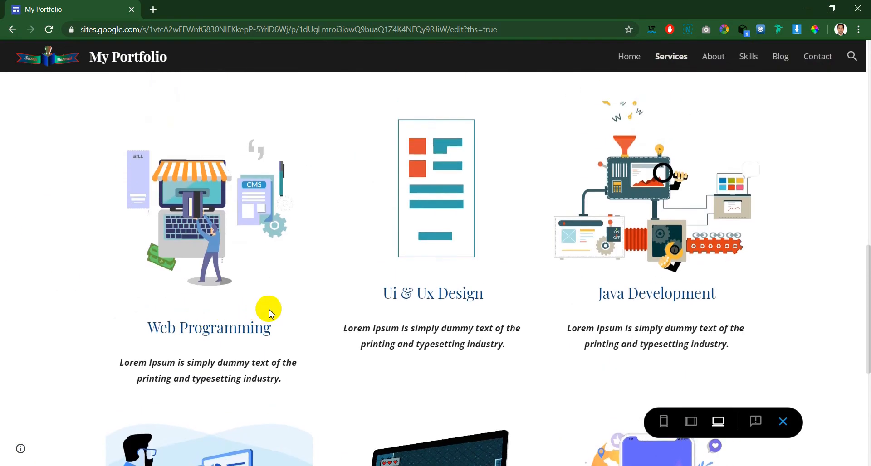
scroll(270, 313, up, 4)
click(783, 422)
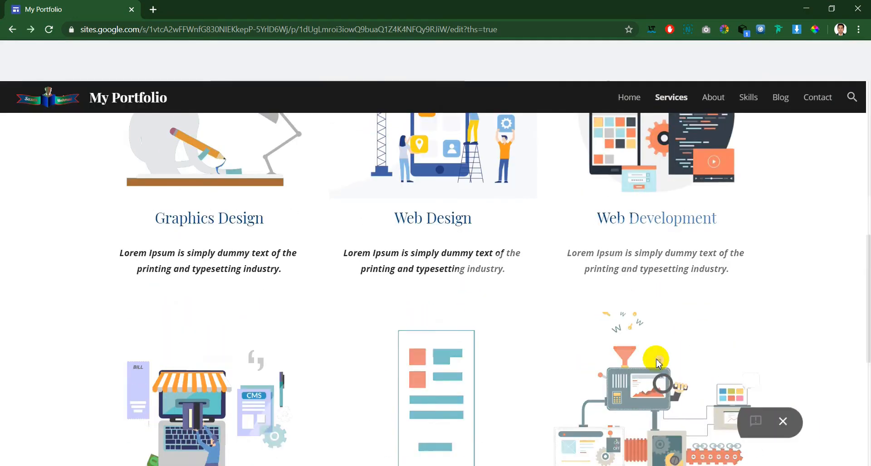
Insert a divider and place it between the Graphics Design row and the Web Programming row.
scroll(614, 335, down, 10)
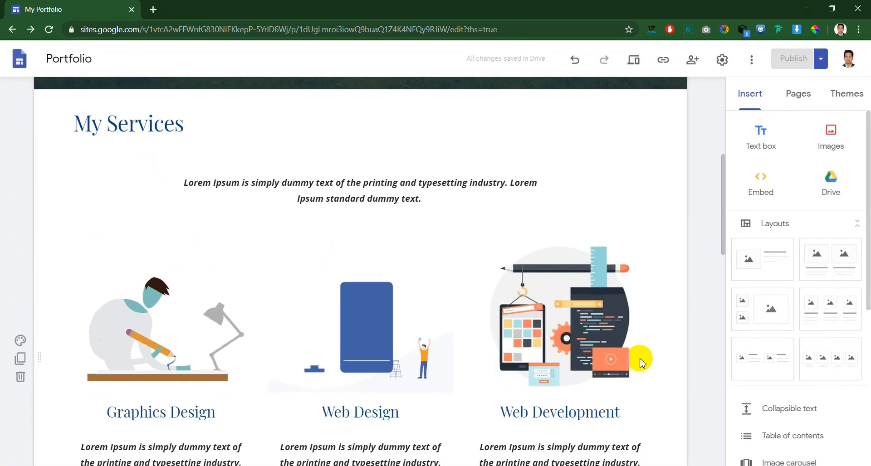
scroll(466, 347, down, 7)
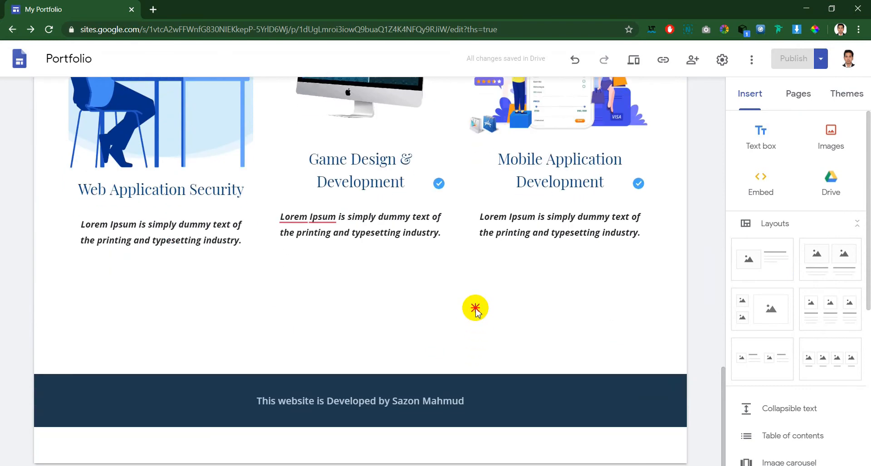
scroll(786, 385, down, 1)
scroll(786, 386, down, 2)
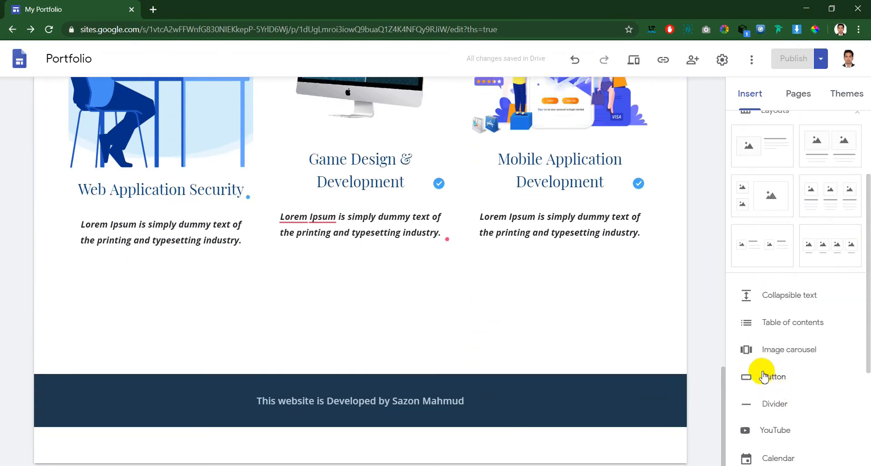
click(771, 404)
scroll(281, 313, up, 1)
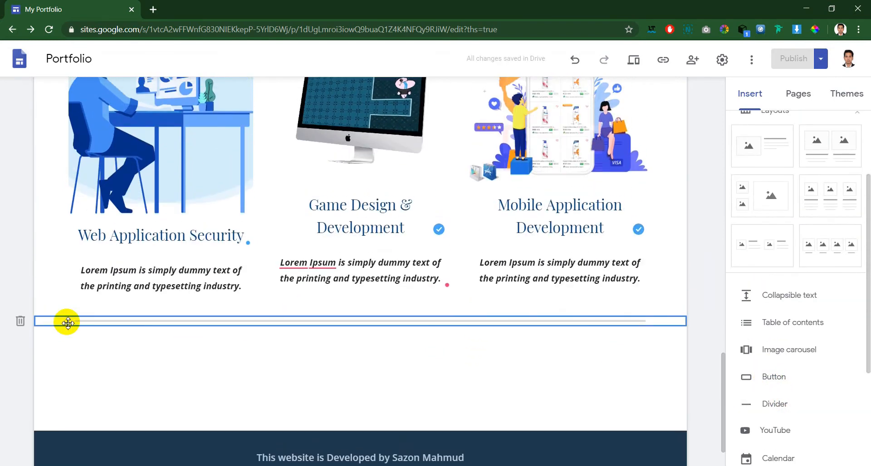
drag(68, 323, 301, 360)
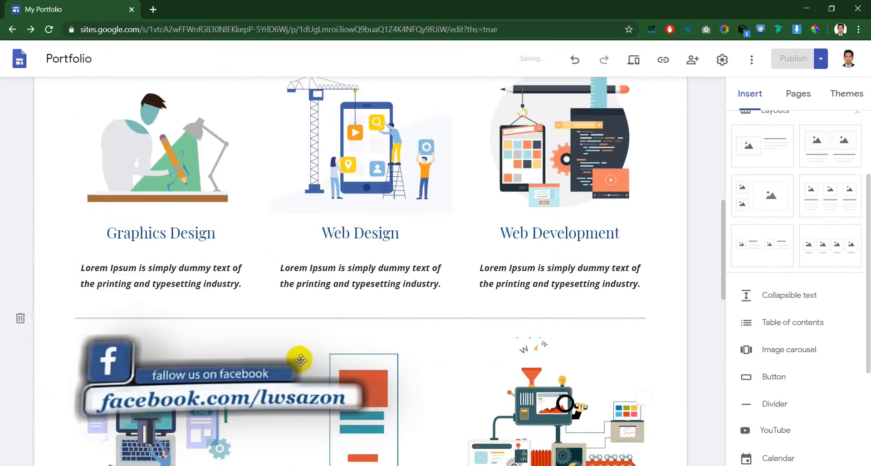
Insert another divider and place it between the Web Programming row and the Web Application Security row.
scroll(301, 360, down, 3)
scroll(799, 372, down, 1)
click(771, 349)
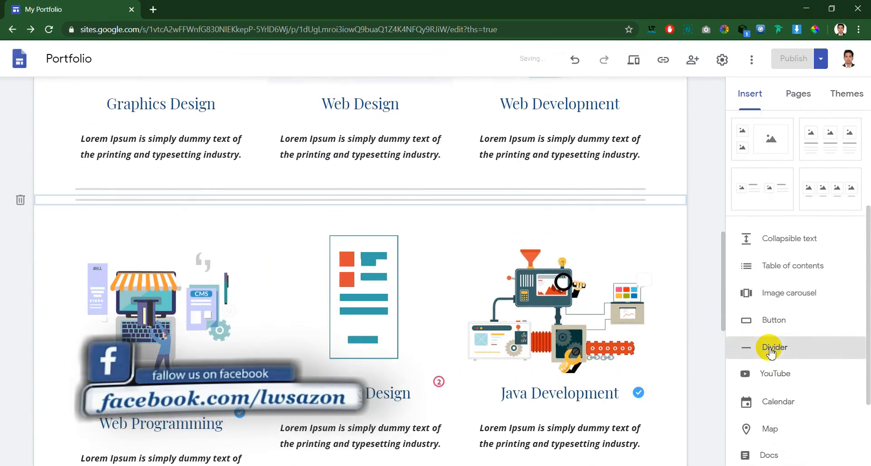
mouse_move(53, 130)
mouse_down()
mouse_move(77, 401)
mouse_move(64, 356)
mouse_move(44, 115)
mouse_move(37, 128)
mouse_move(60, 221)
mouse_move(77, 408)
mouse_move(64, 411)
mouse_move(132, 400)
mouse_up()
Preview the Services page with its dividers between the service rows, and go to the Home page from the site navigation.
click(634, 60)
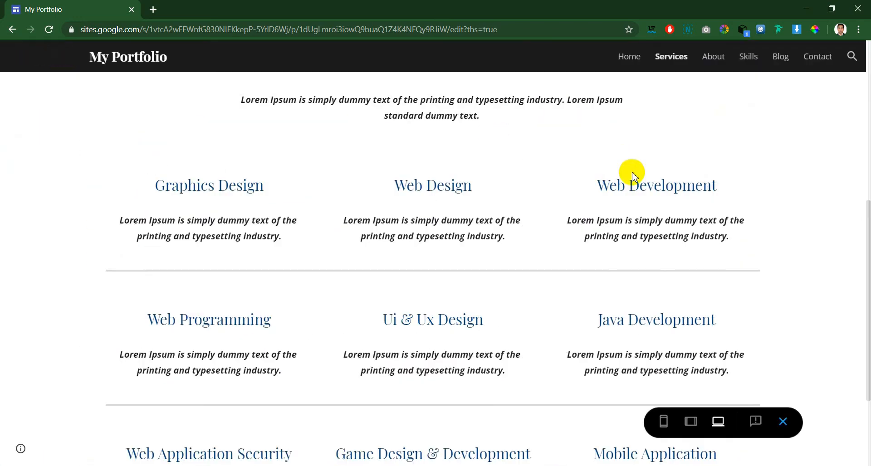
scroll(610, 218, down, 1)
scroll(544, 236, up, 2)
scroll(326, 276, down, 4)
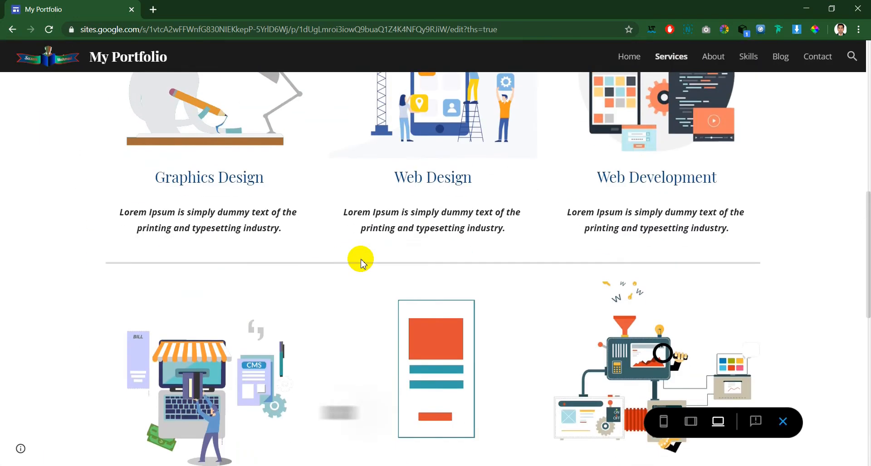
scroll(361, 263, down, 10)
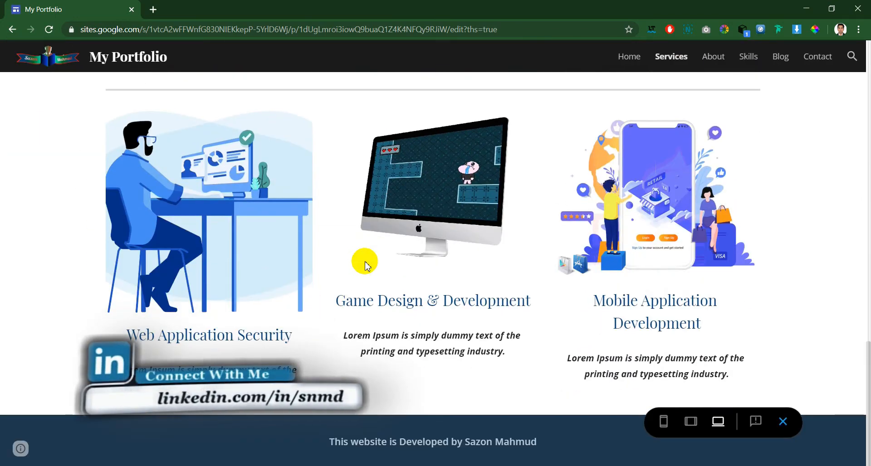
scroll(642, 359, up, 10)
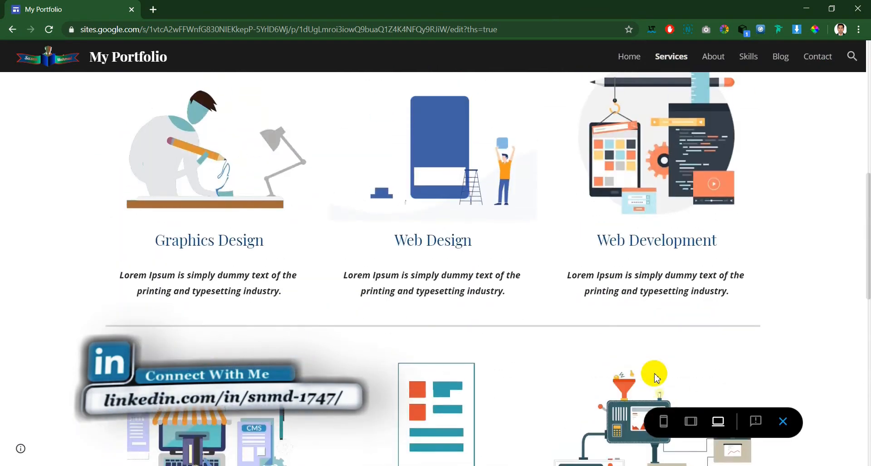
scroll(654, 378, up, 6)
scroll(495, 214, up, 3)
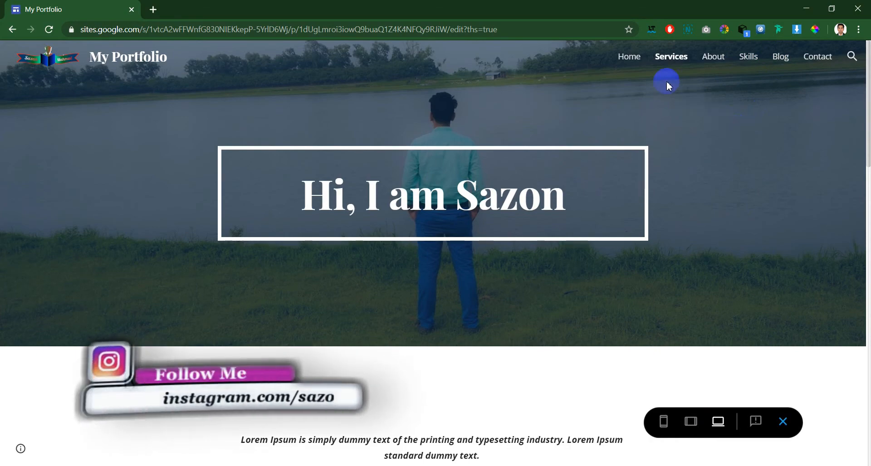
click(633, 60)
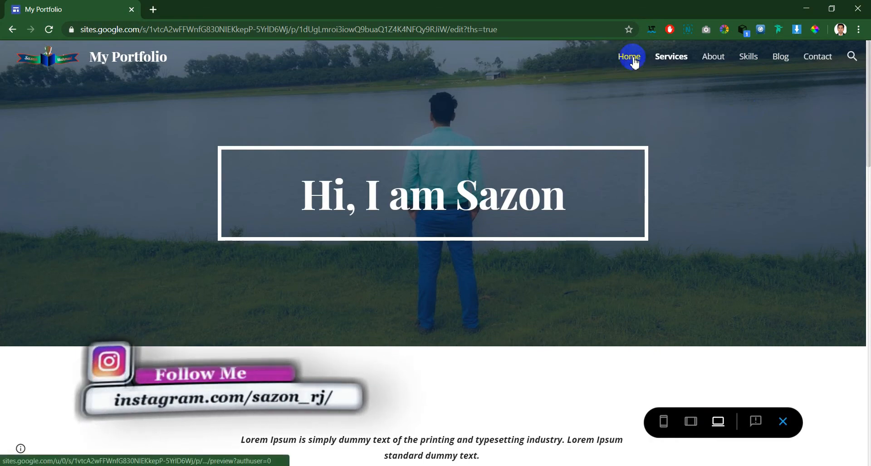
Examine the Home page preview through the My Services, My Skills and My Resume sections.
scroll(615, 154, down, 8)
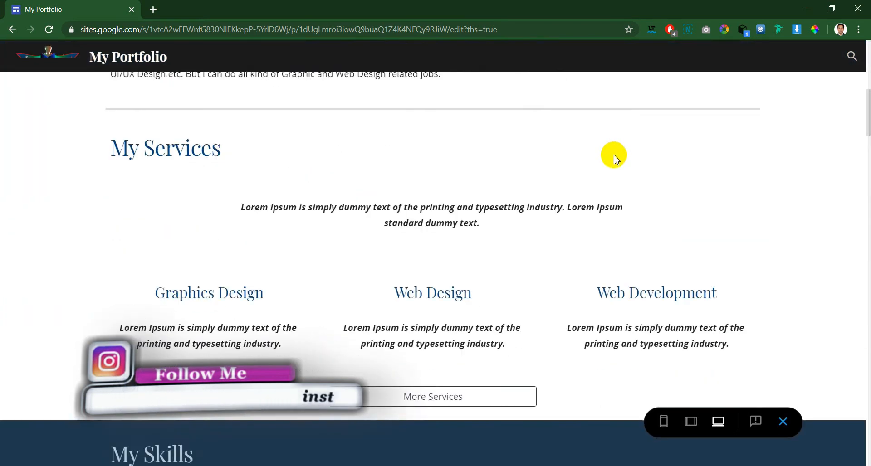
scroll(608, 163, down, 9)
scroll(386, 254, up, 3)
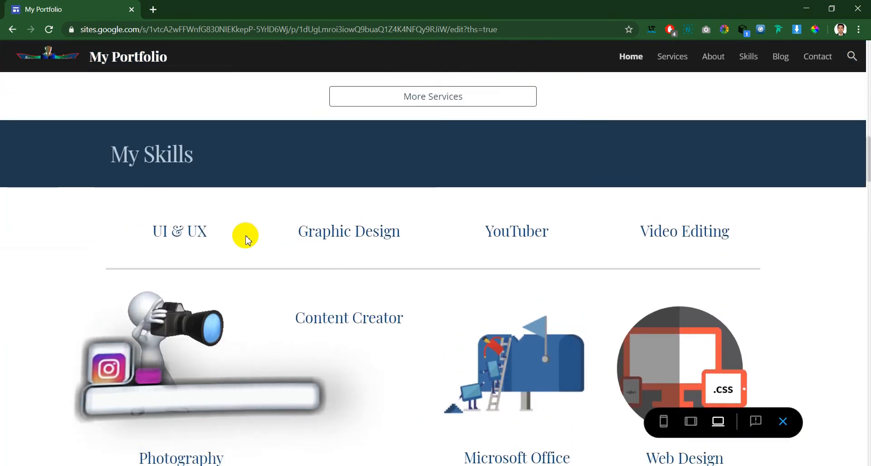
scroll(466, 243, down, 3)
scroll(439, 252, up, 3)
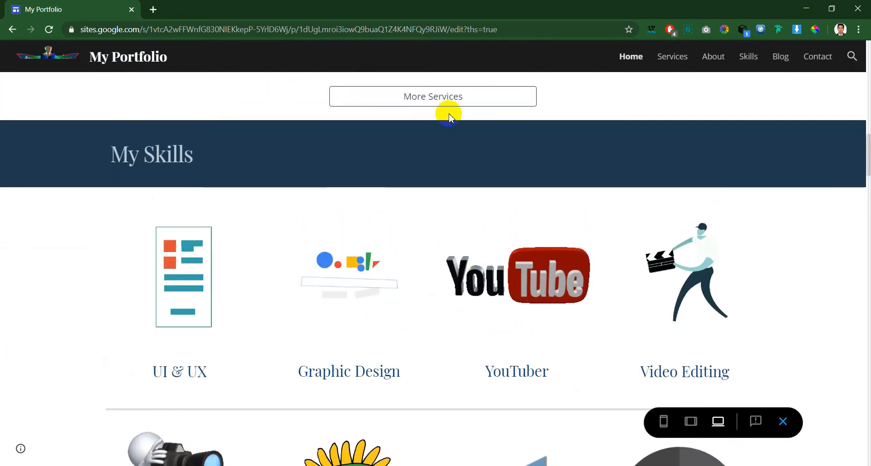
scroll(444, 295, down, 5)
scroll(436, 297, up, 5)
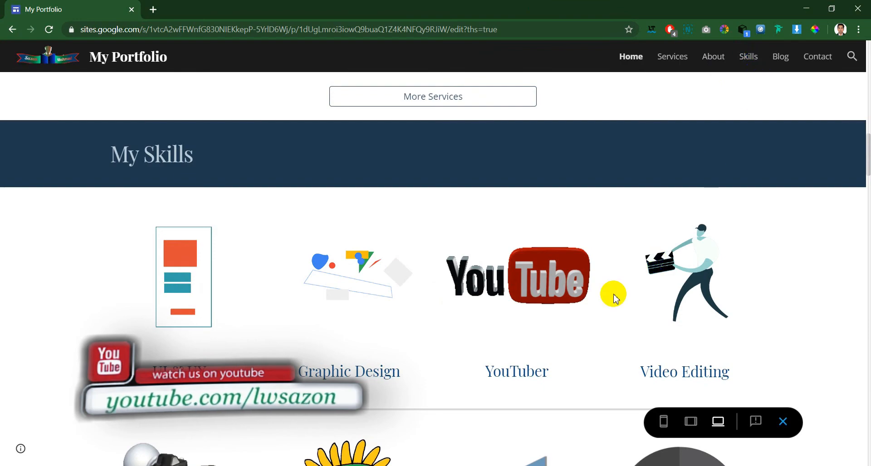
scroll(613, 295, down, 3)
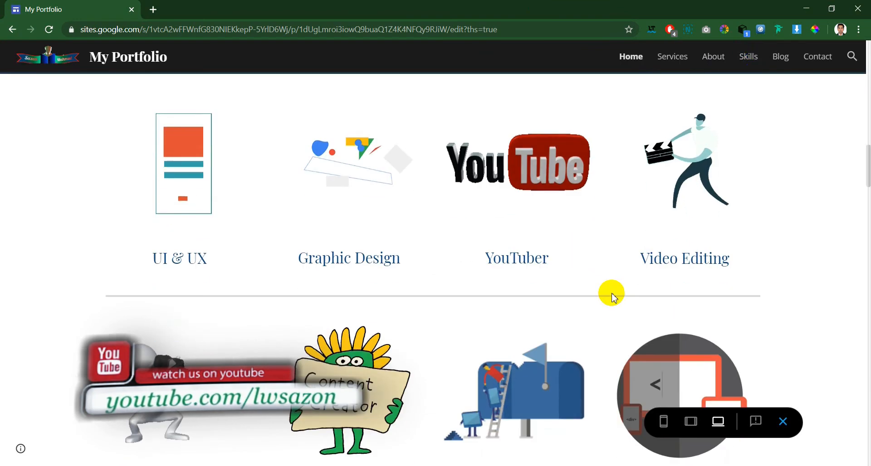
scroll(494, 175, down, 5)
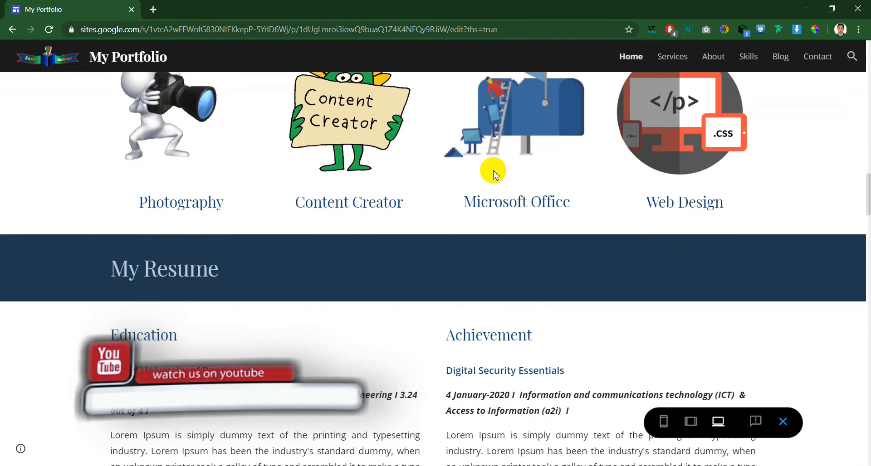
scroll(458, 225, up, 3)
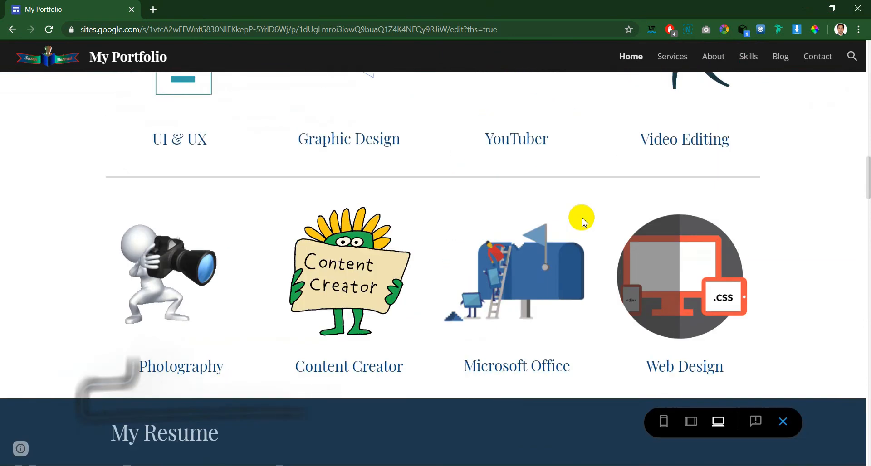
Examine both rows of the Home page's My Skills section in the preview and return to editing.
click(749, 58)
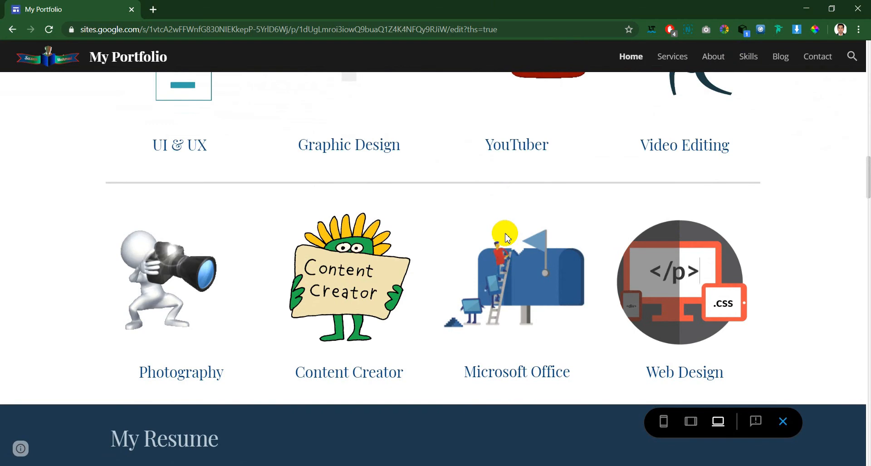
scroll(504, 236, up, 2)
scroll(301, 184, down, 1)
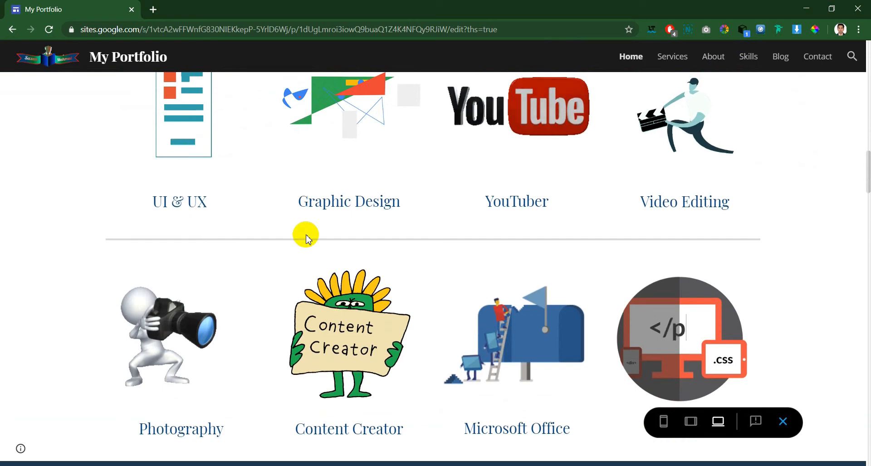
click(749, 56)
scroll(748, 120, down, 4)
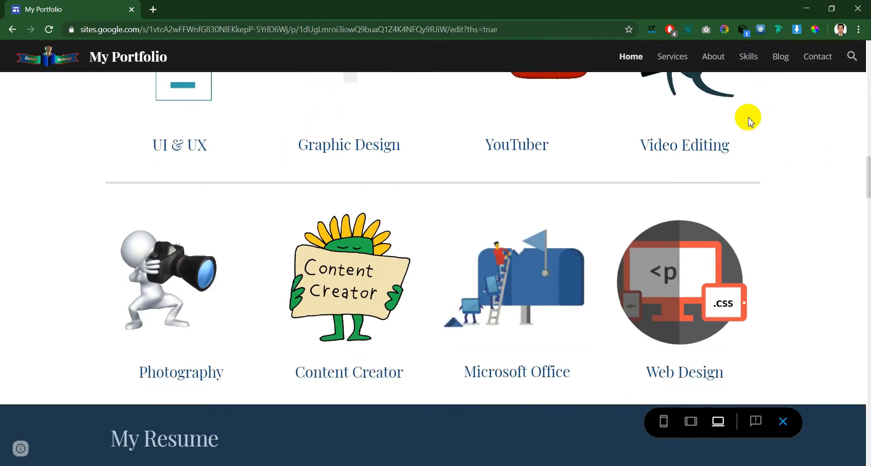
scroll(747, 120, up, 3)
scroll(726, 130, down, 4)
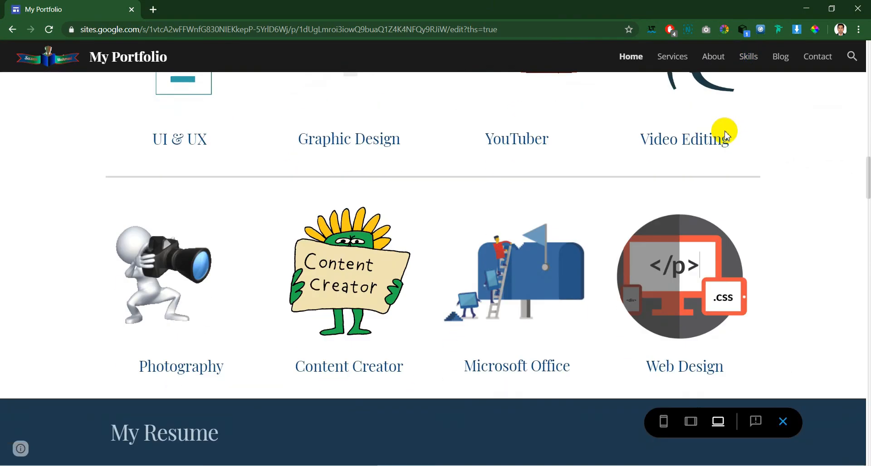
scroll(454, 408, up, 4)
scroll(422, 358, down, 4)
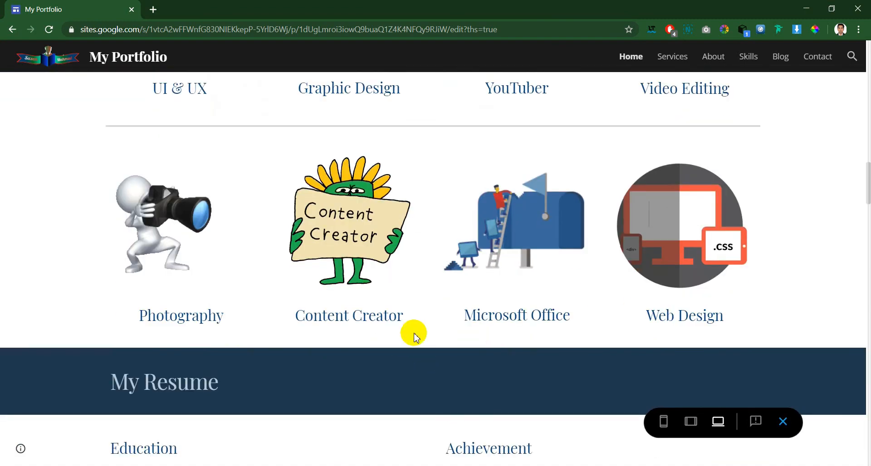
scroll(412, 332, up, 9)
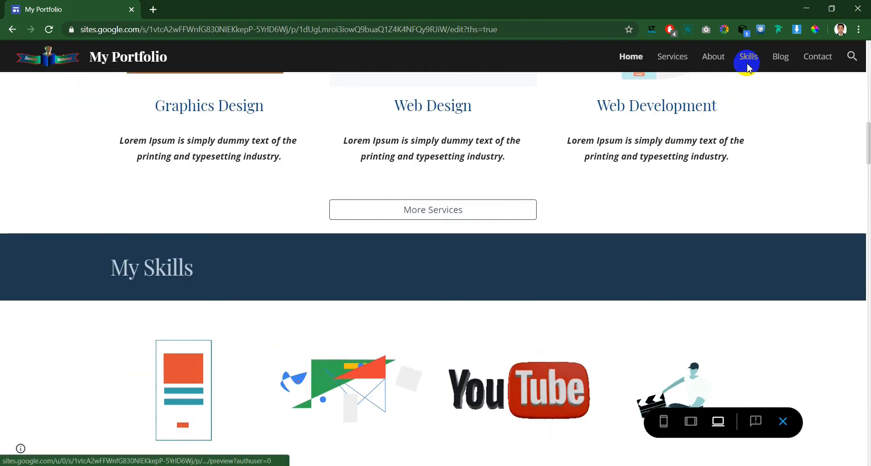
scroll(418, 330, down, 5)
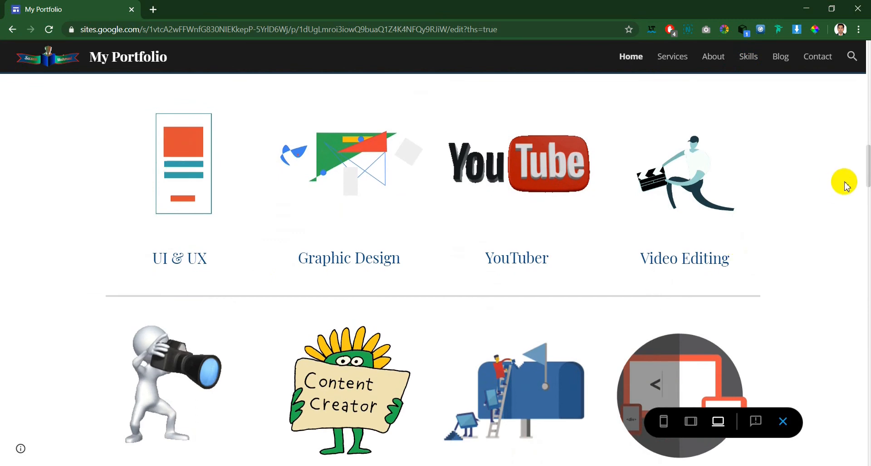
scroll(839, 193, up, 4)
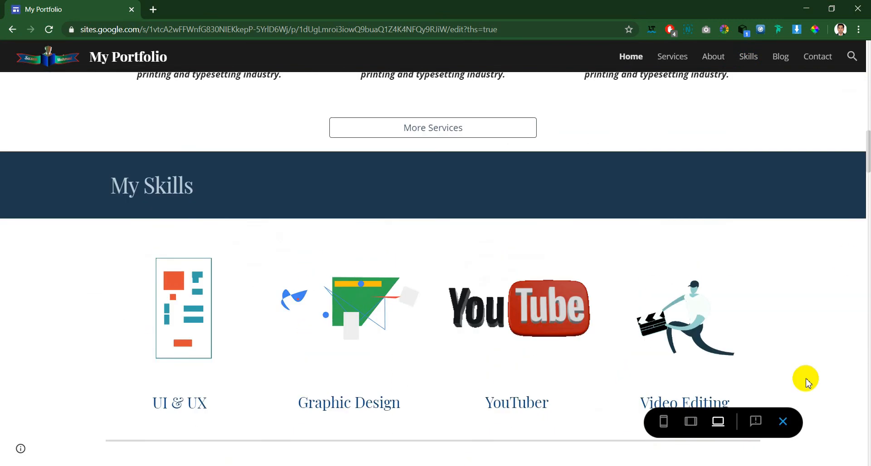
click(784, 422)
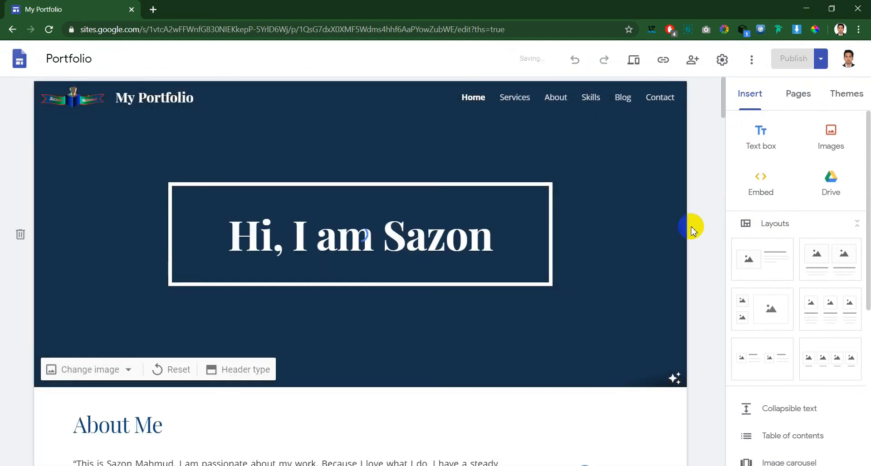
Delete the Skills page from the portfolio site.
click(797, 96)
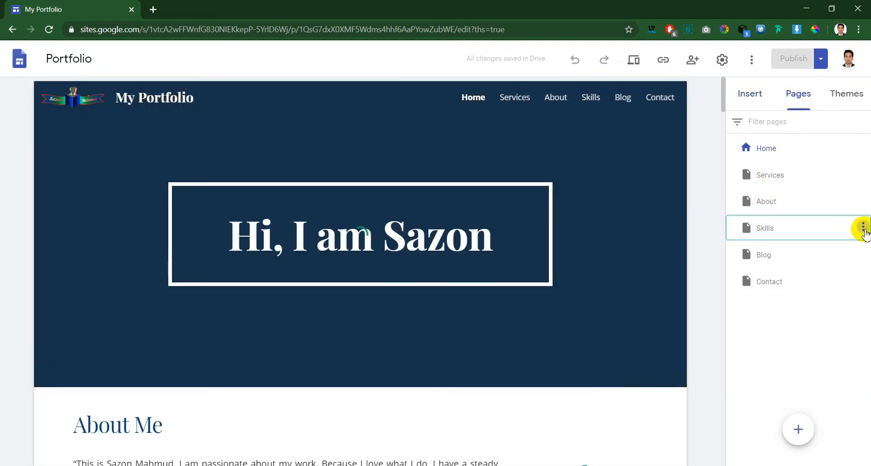
click(863, 229)
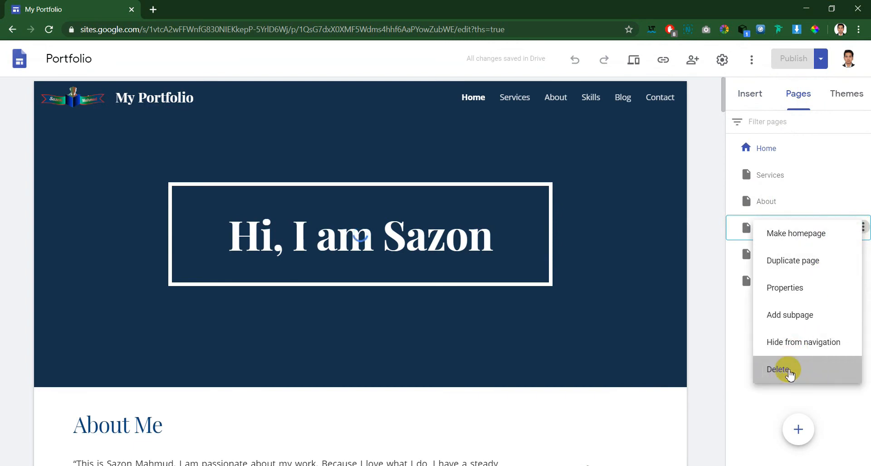
click(789, 375)
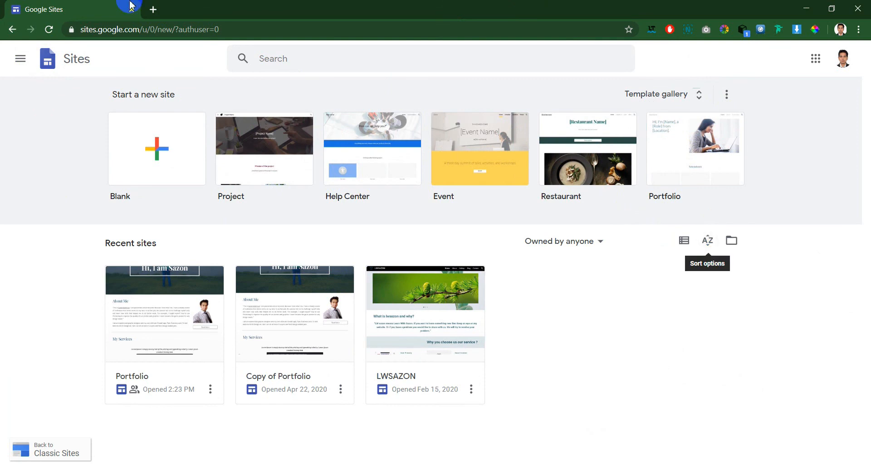
Open the full template gallery from the Sites home and examine the Personal, Work and Education templates.
click(657, 97)
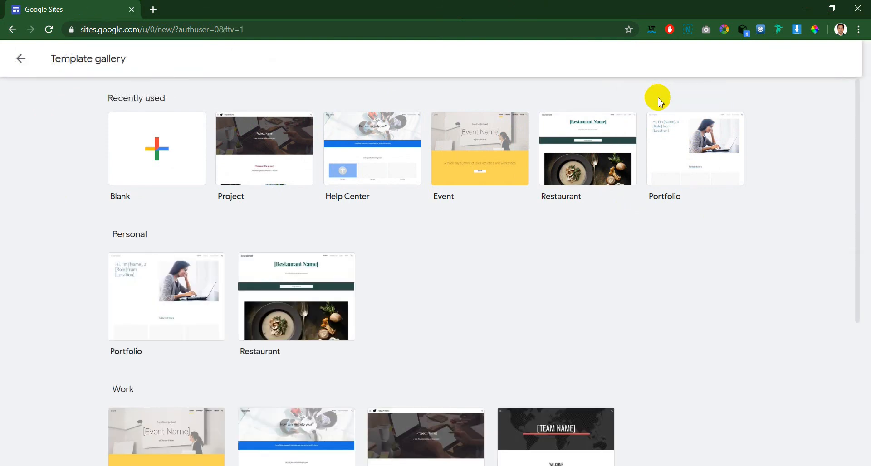
scroll(649, 113, down, 3)
scroll(605, 171, up, 1)
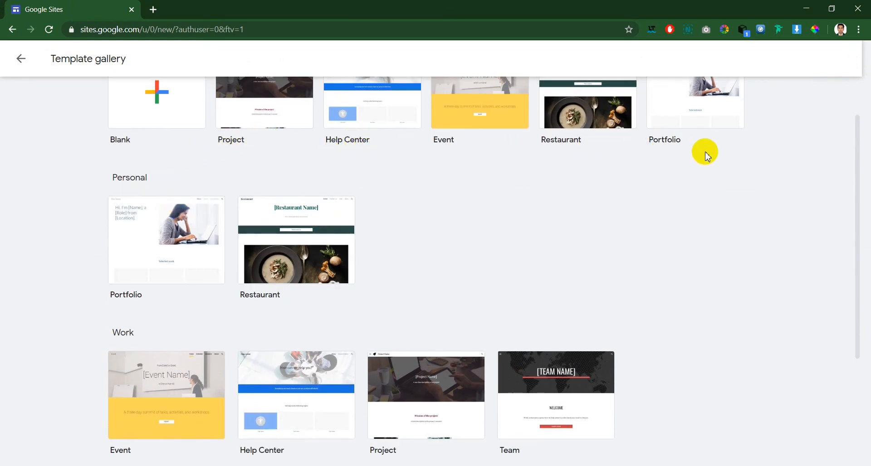
scroll(705, 156, up, 1)
scroll(350, 253, down, 3)
scroll(288, 249, up, 1)
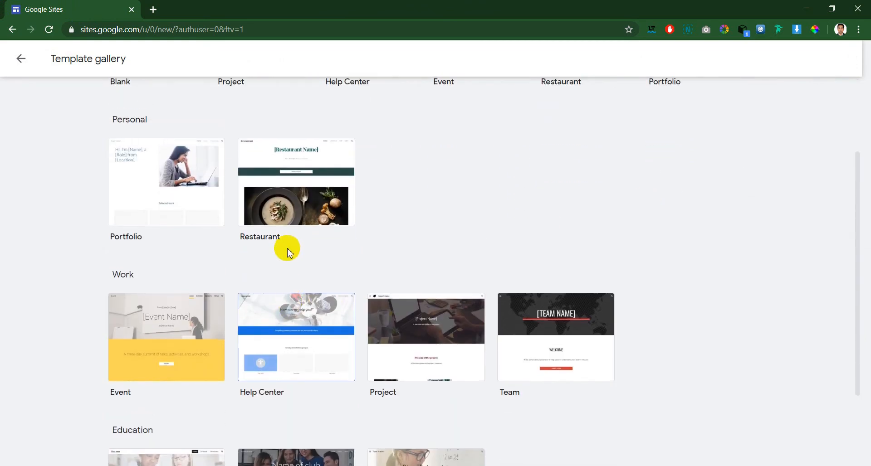
scroll(350, 247, up, 2)
scroll(698, 189, down, 3)
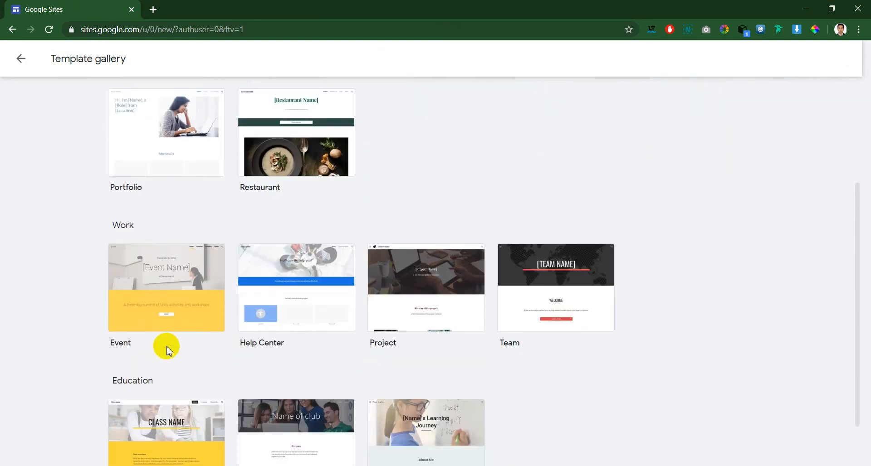
scroll(581, 293, down, 1)
scroll(580, 313, up, 1)
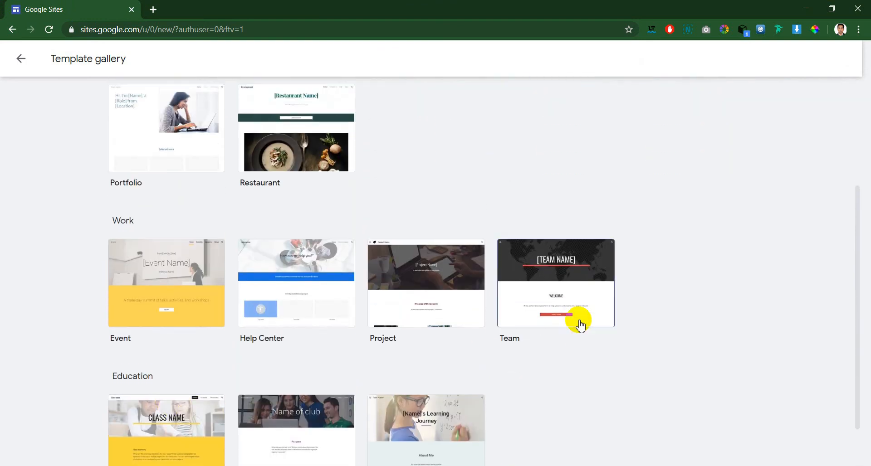
scroll(580, 325, up, 1)
scroll(816, 197, up, 2)
scroll(811, 220, down, 2)
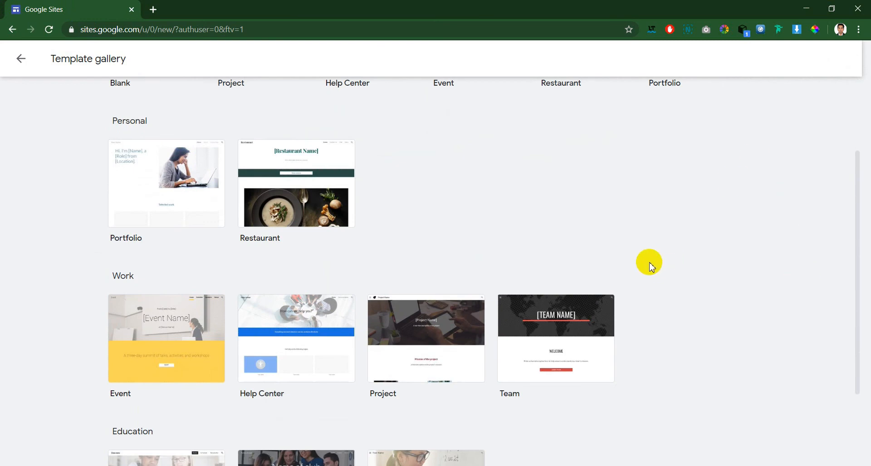
scroll(579, 305, up, 2)
scroll(625, 266, down, 1)
scroll(631, 276, down, 3)
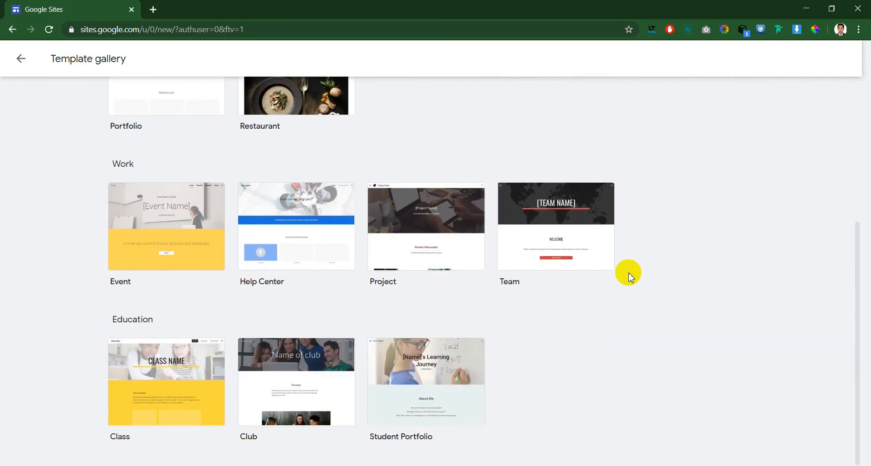
scroll(617, 282, up, 3)
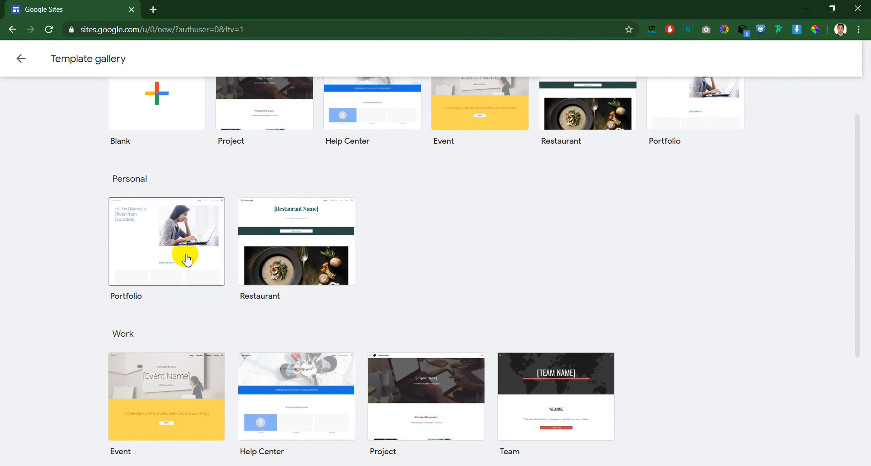
Open the Portfolio template from the Personal category, examine its home page sections, and return to the Sites home.
click(190, 258)
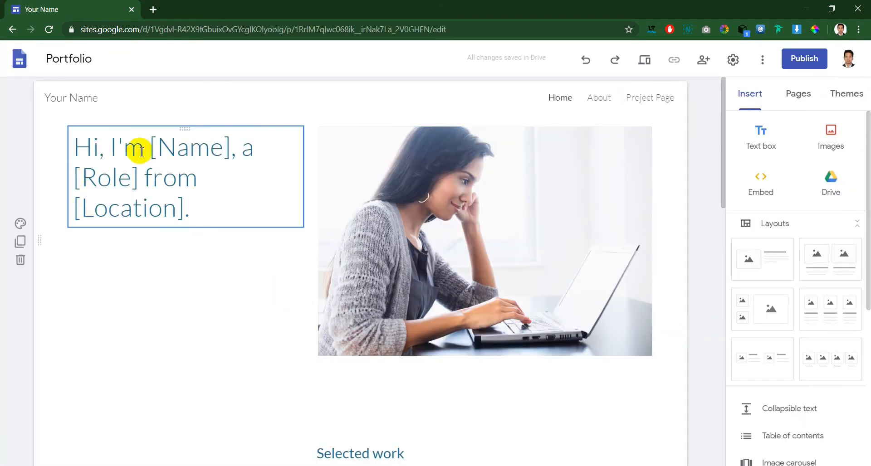
scroll(717, 220, down, 10)
scroll(705, 242, down, 5)
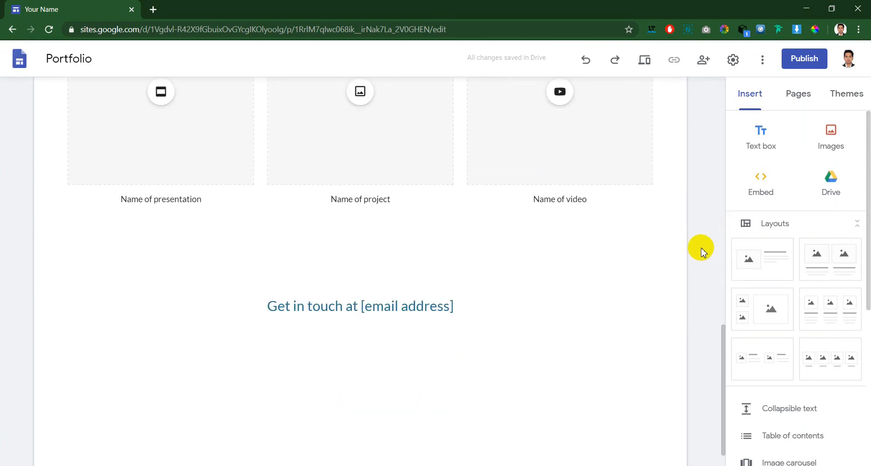
scroll(694, 262, up, 10)
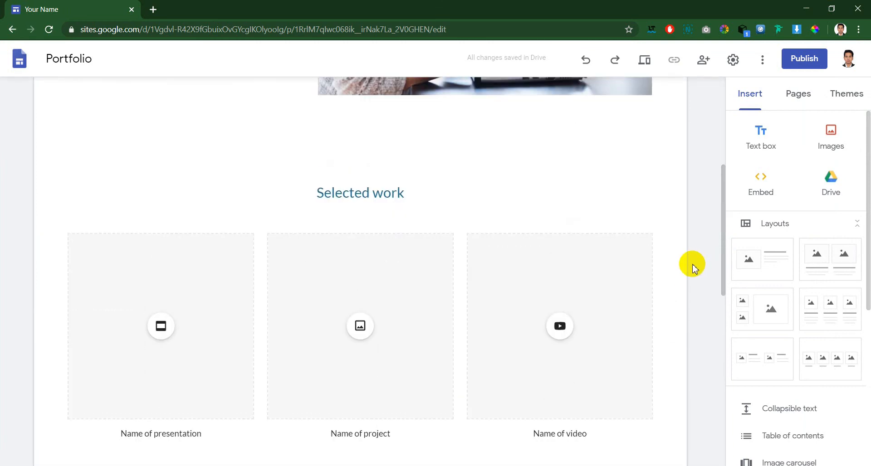
scroll(693, 268, up, 5)
scroll(692, 268, up, 1)
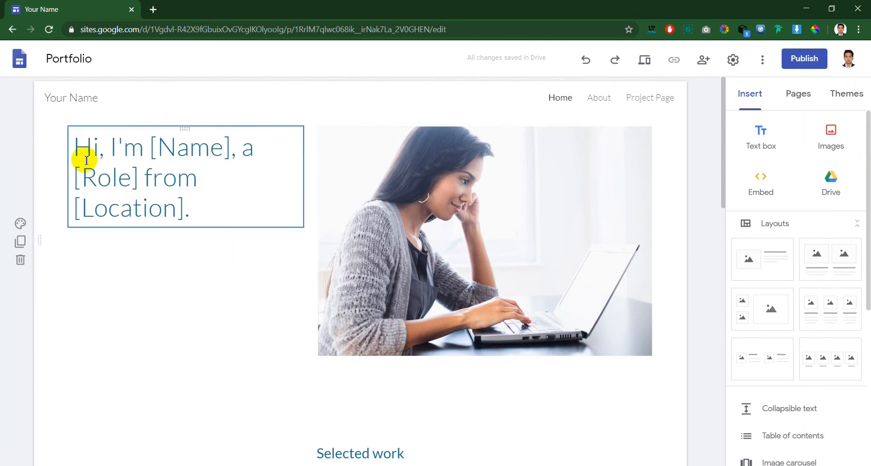
scroll(596, 201, down, 5)
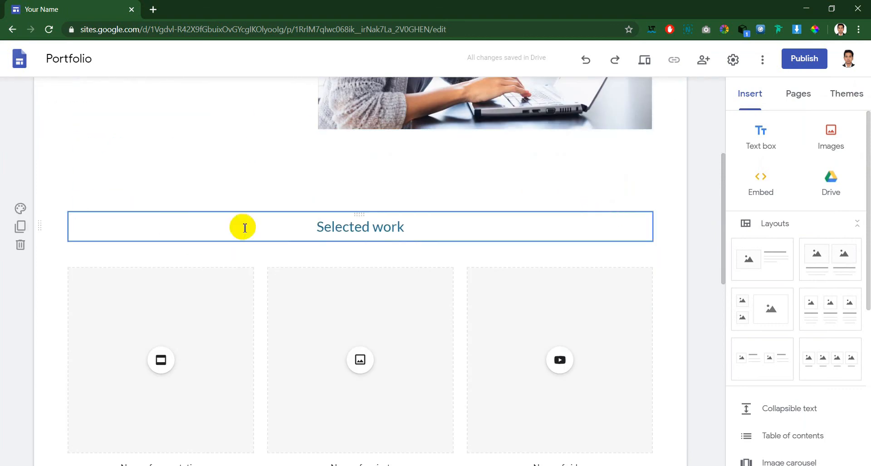
scroll(592, 227, up, 1)
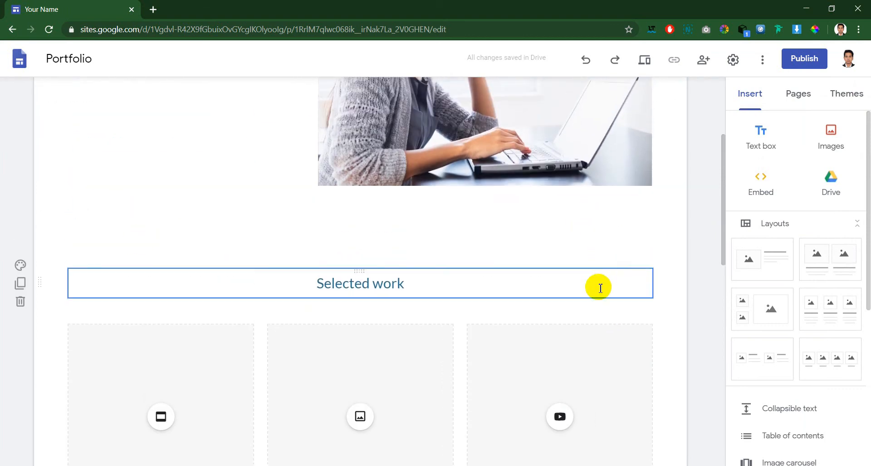
scroll(165, 287, up, 3)
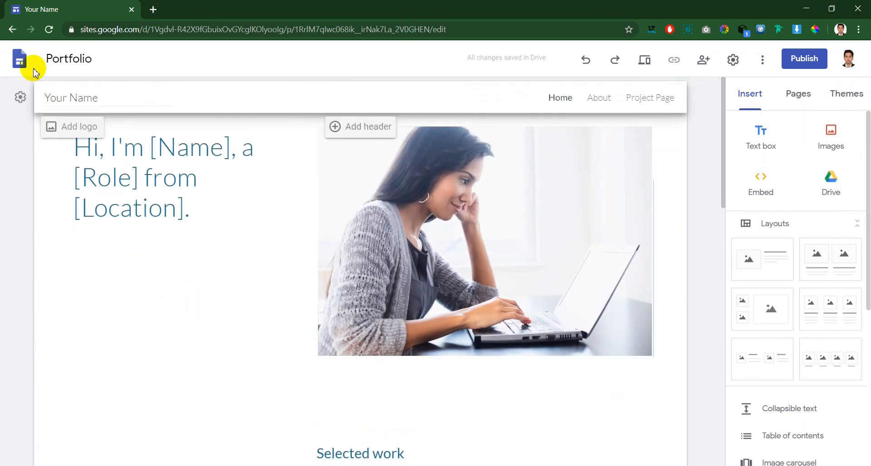
click(22, 59)
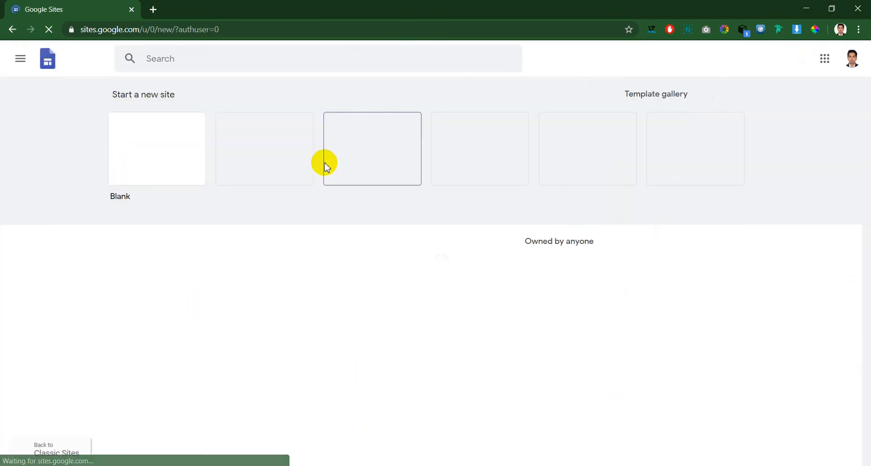
Open the Portfolio template from the full gallery, examine its Selected work section and the content above it, and return to the Sites home.
click(656, 100)
scroll(572, 287, down, 5)
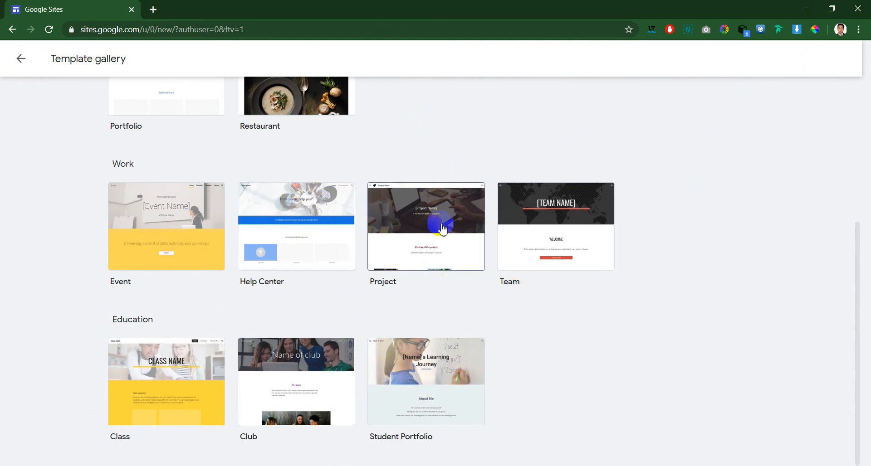
scroll(444, 233, up, 1)
scroll(447, 260, up, 3)
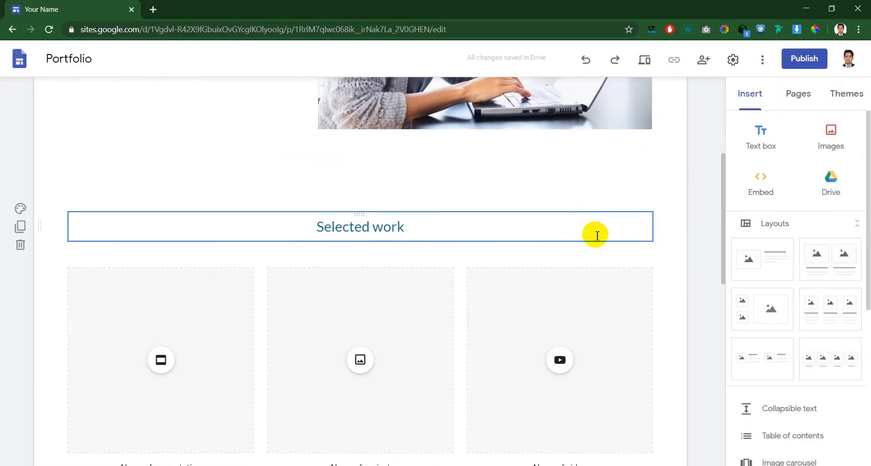
scroll(600, 289, up, 1)
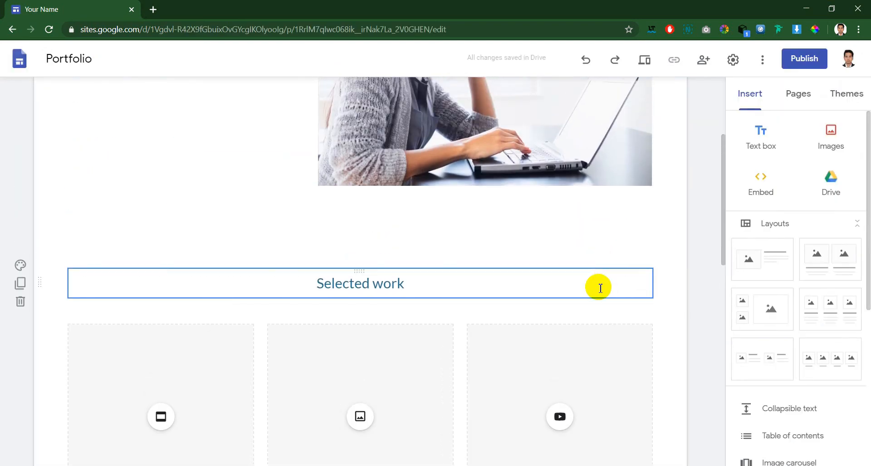
scroll(116, 227, up, 3)
click(22, 59)
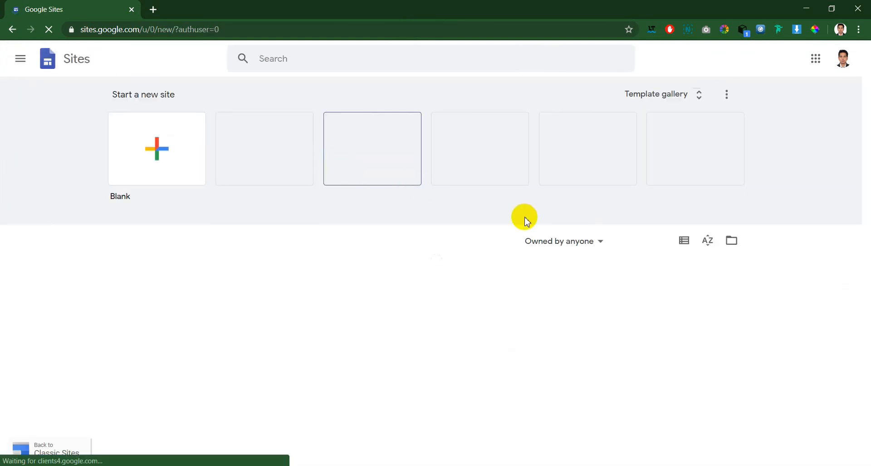
Reopen the full template gallery and examine the Work and Education templates, including Project and Student Portfolio.
click(654, 98)
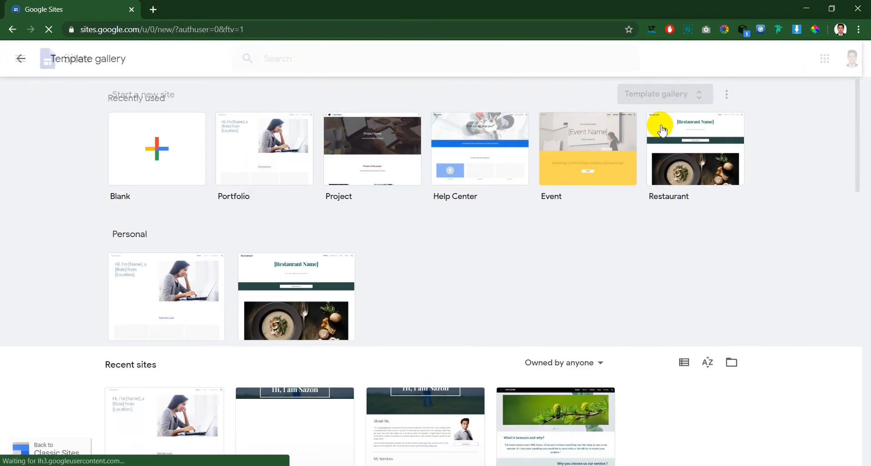
scroll(485, 345, down, 5)
click(430, 414)
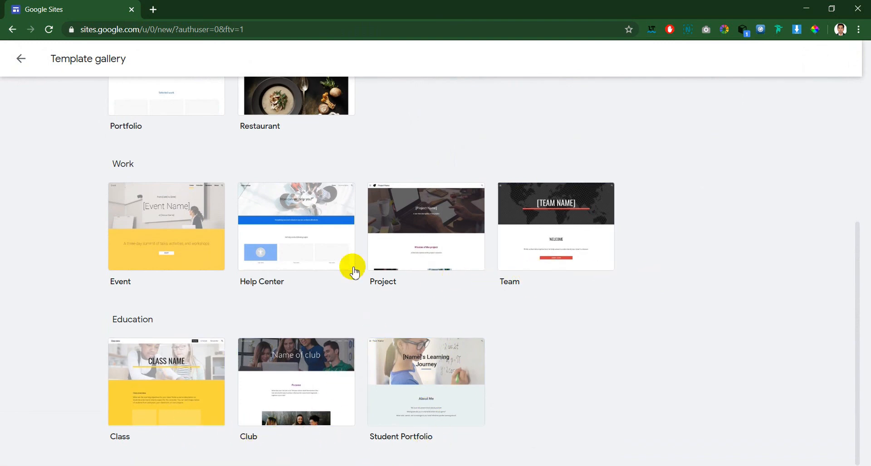
click(442, 229)
scroll(443, 229, up, 1)
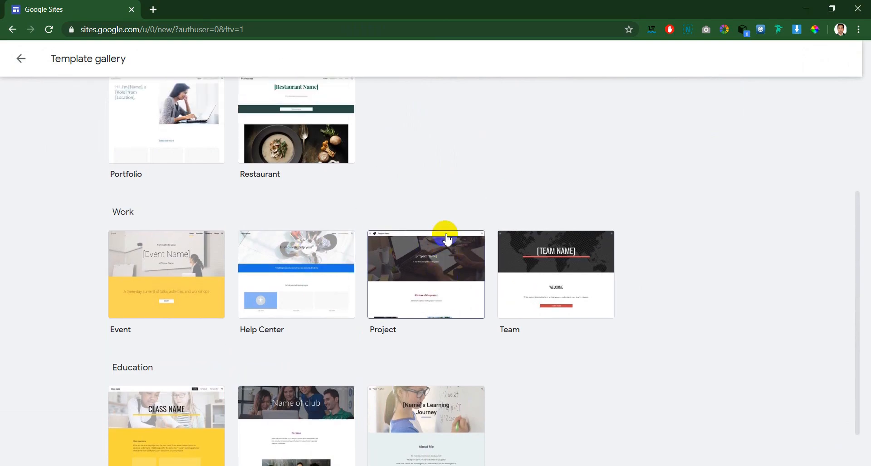